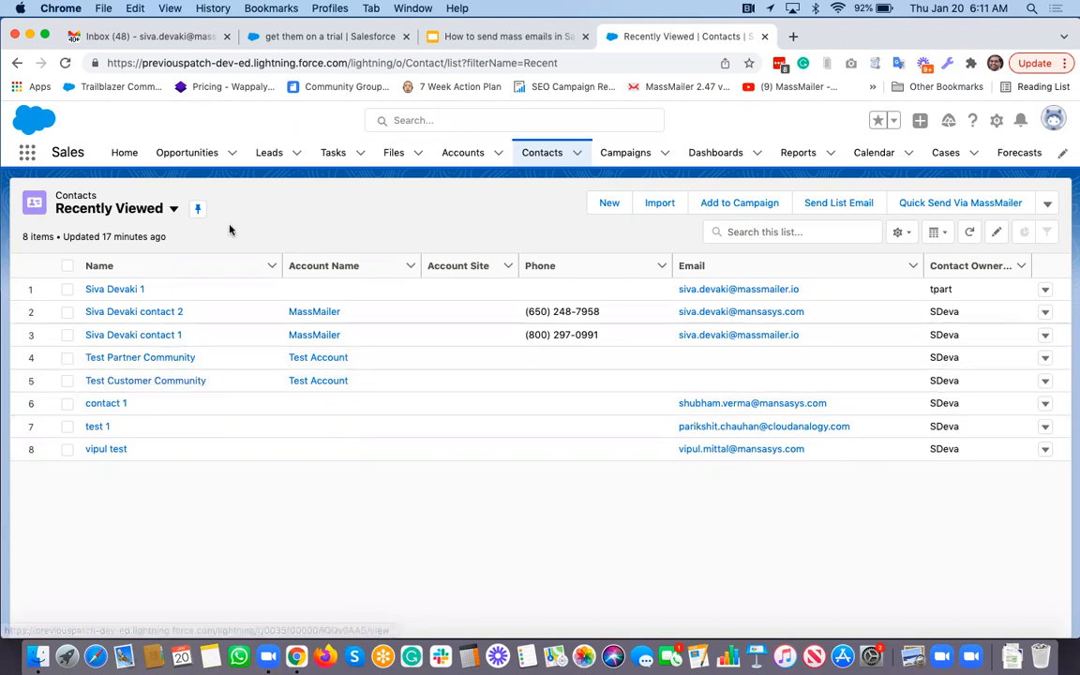
# Log in to Experience as the Test Partner Community contact and check the additional pages in the portal's navigation.
pyautogui.click(145, 360)
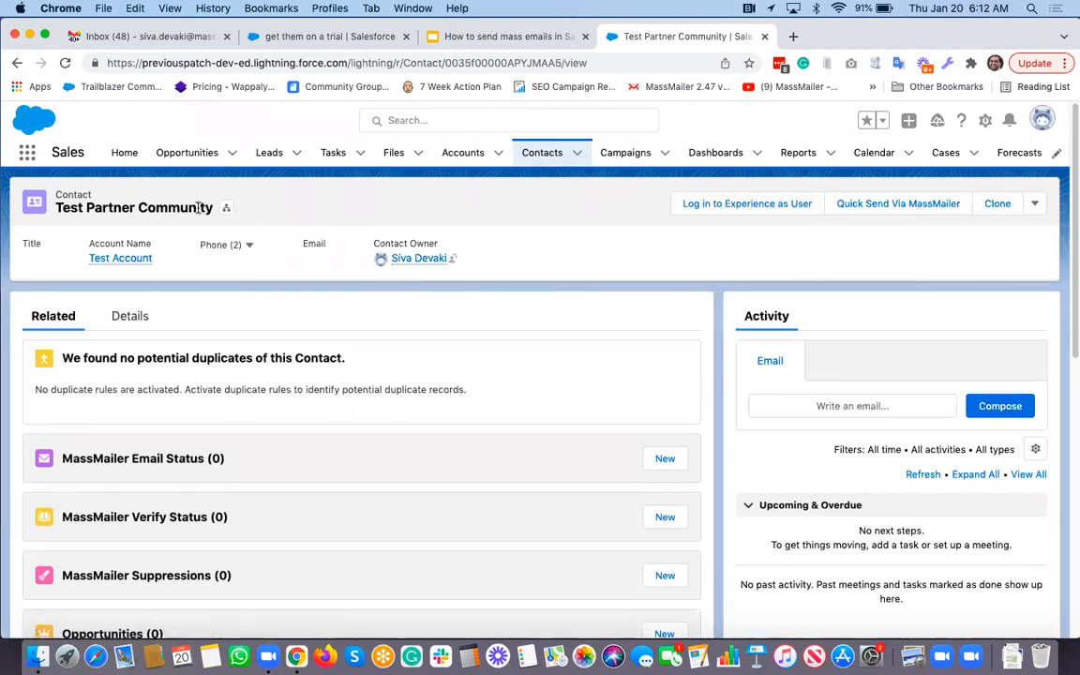
pyautogui.click(792, 205)
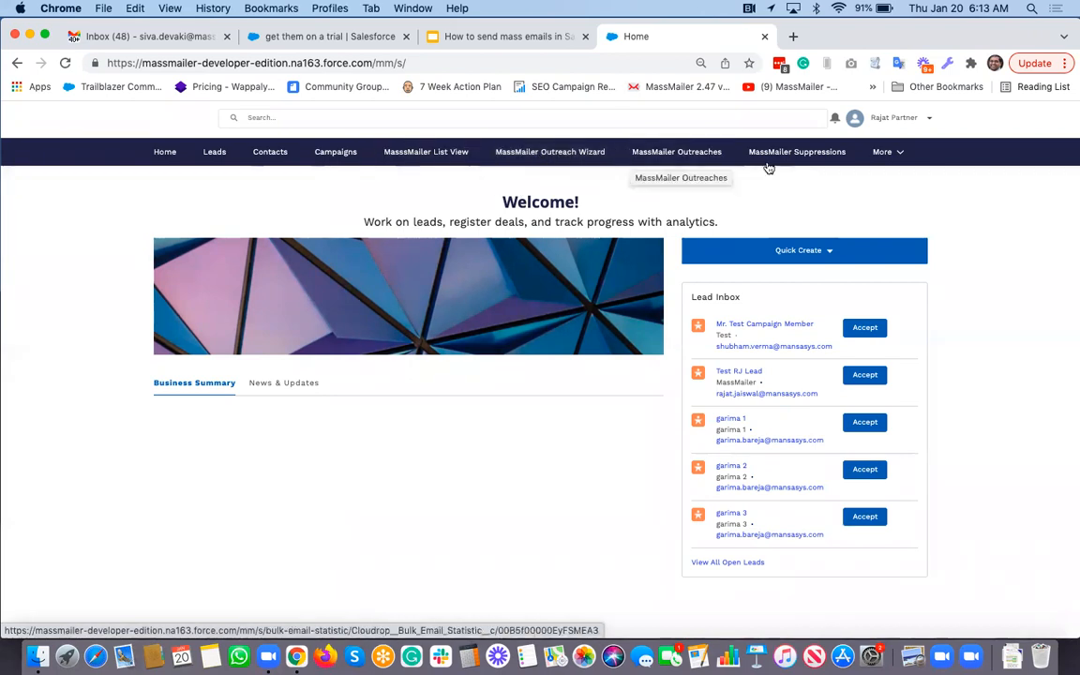
pyautogui.click(891, 153)
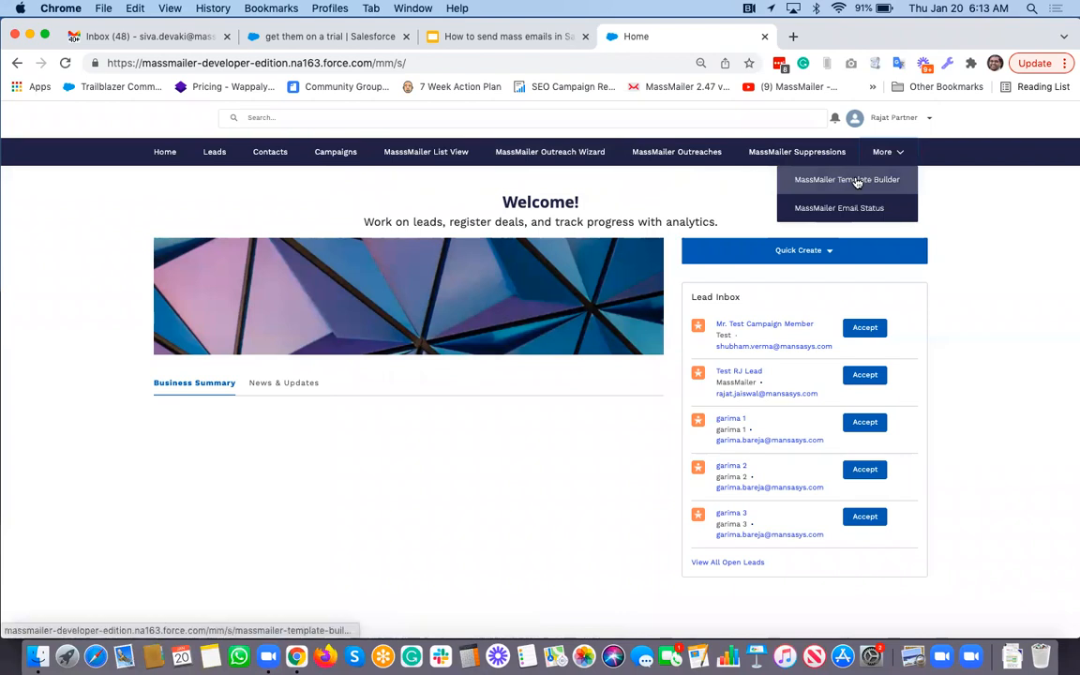
pyautogui.click(720, 202)
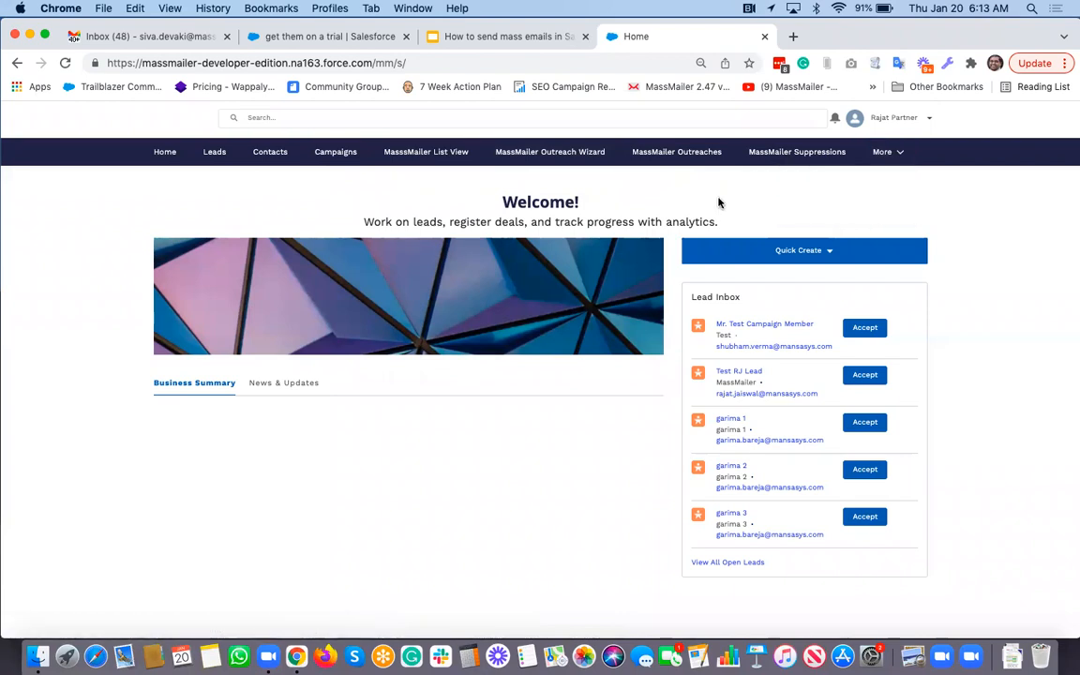
# Start a MassMailer outreach with the default campaign name and Email channel, and choose Contact as the target object.
pyautogui.click(578, 158)
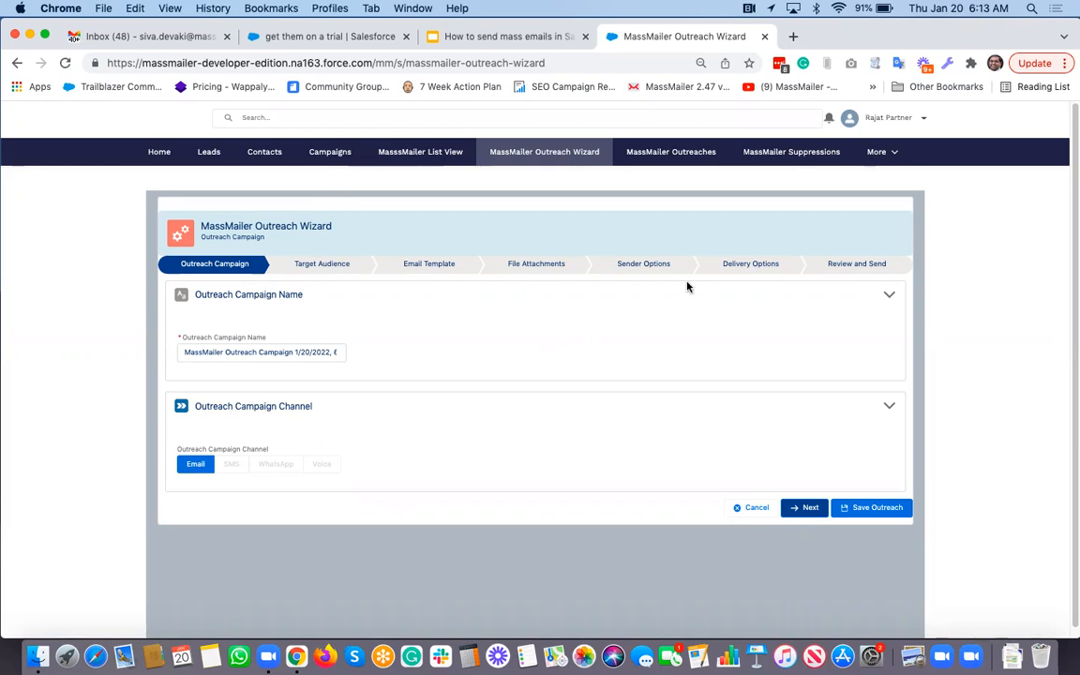
pyautogui.click(794, 508)
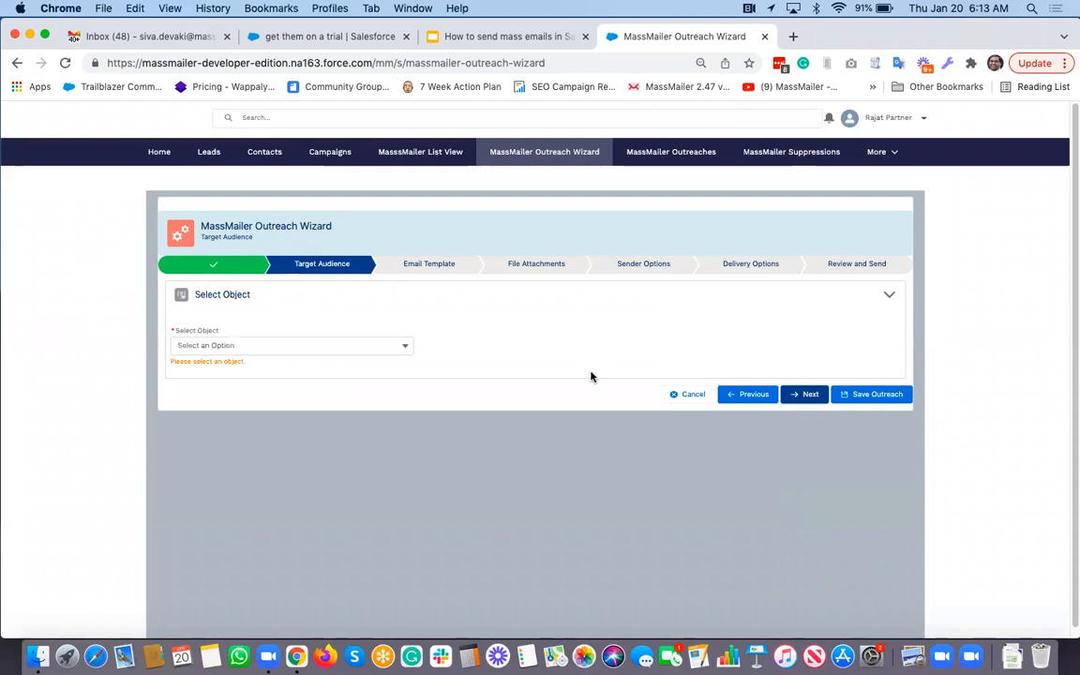
pyautogui.click(328, 346)
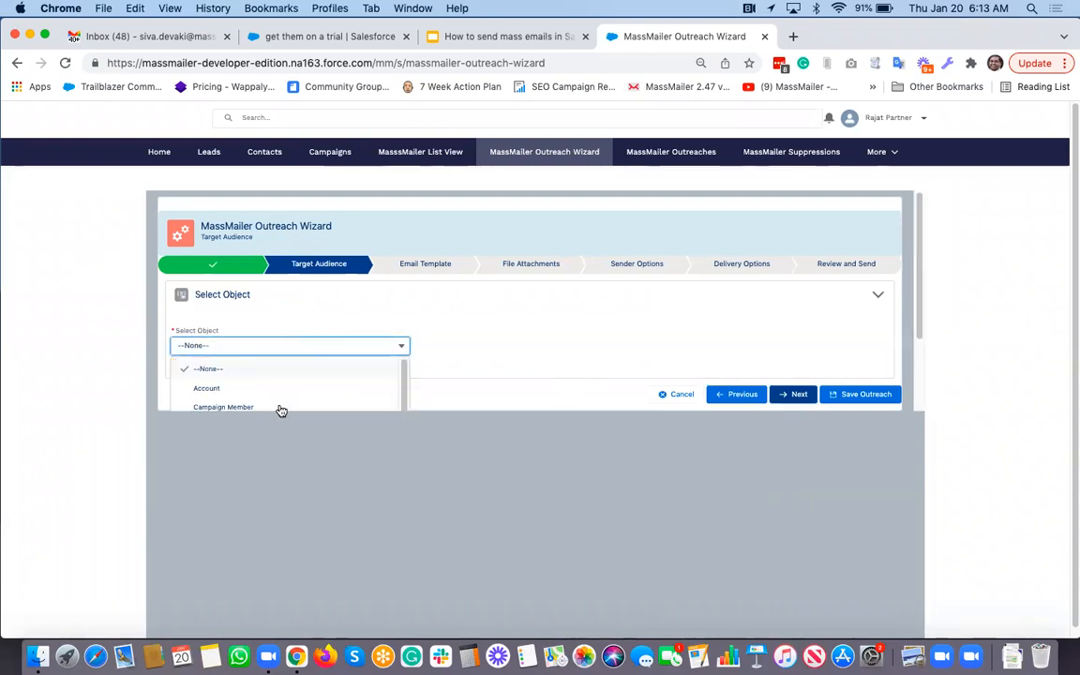
pyautogui.scroll(-2, 283, 392)
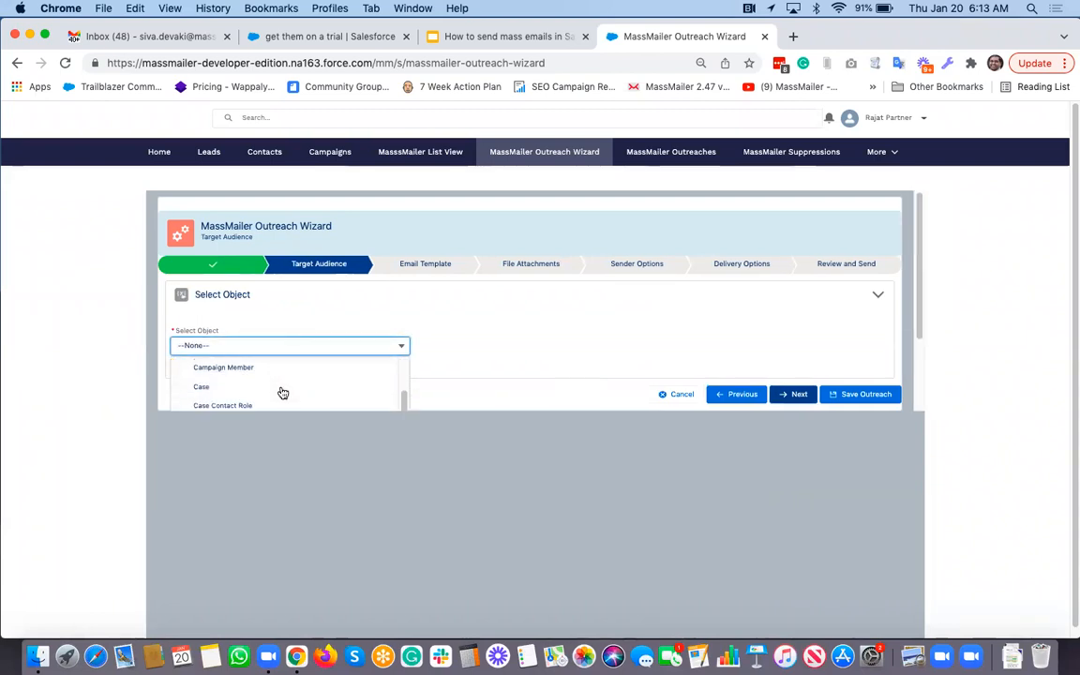
pyautogui.scroll(-2, 267, 391)
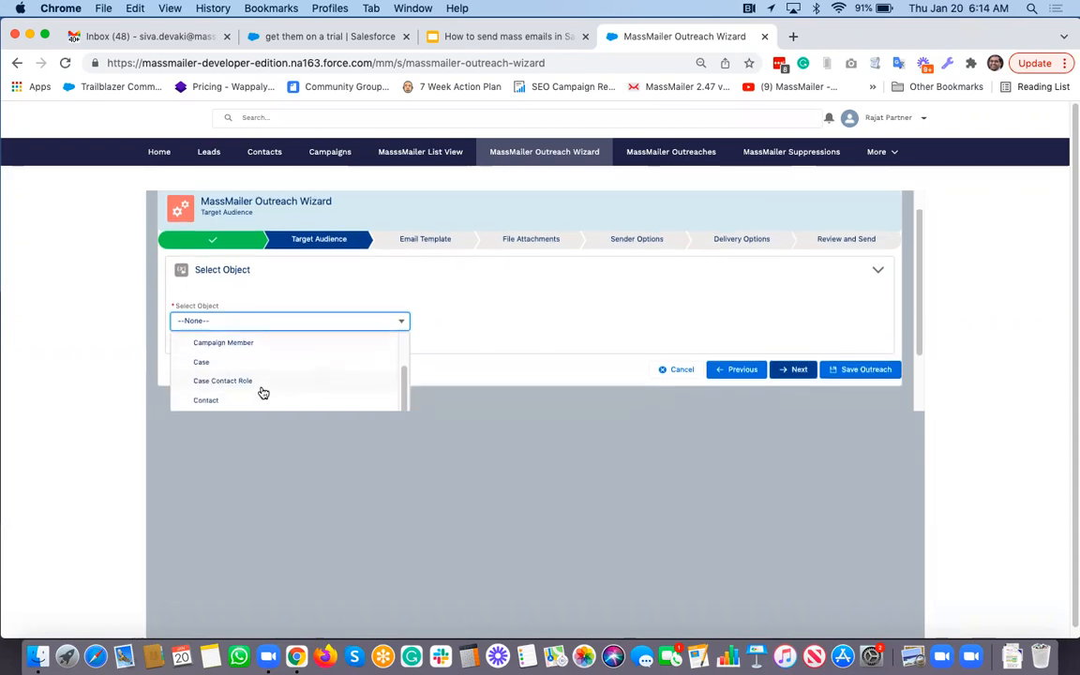
pyautogui.click(207, 386)
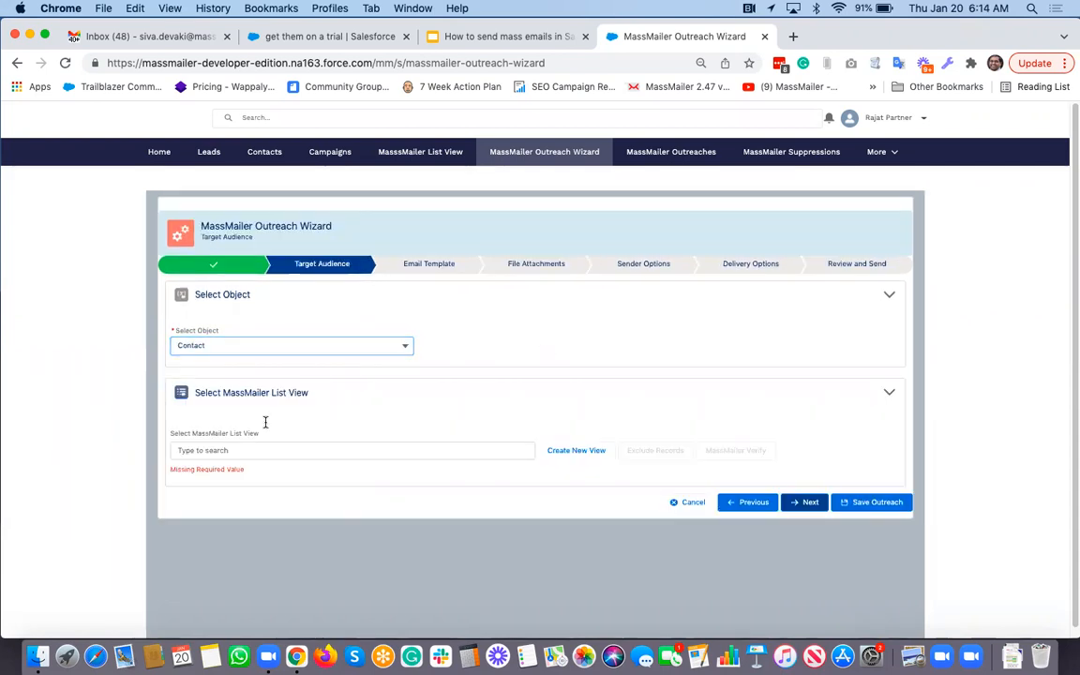
pyautogui.click(318, 451)
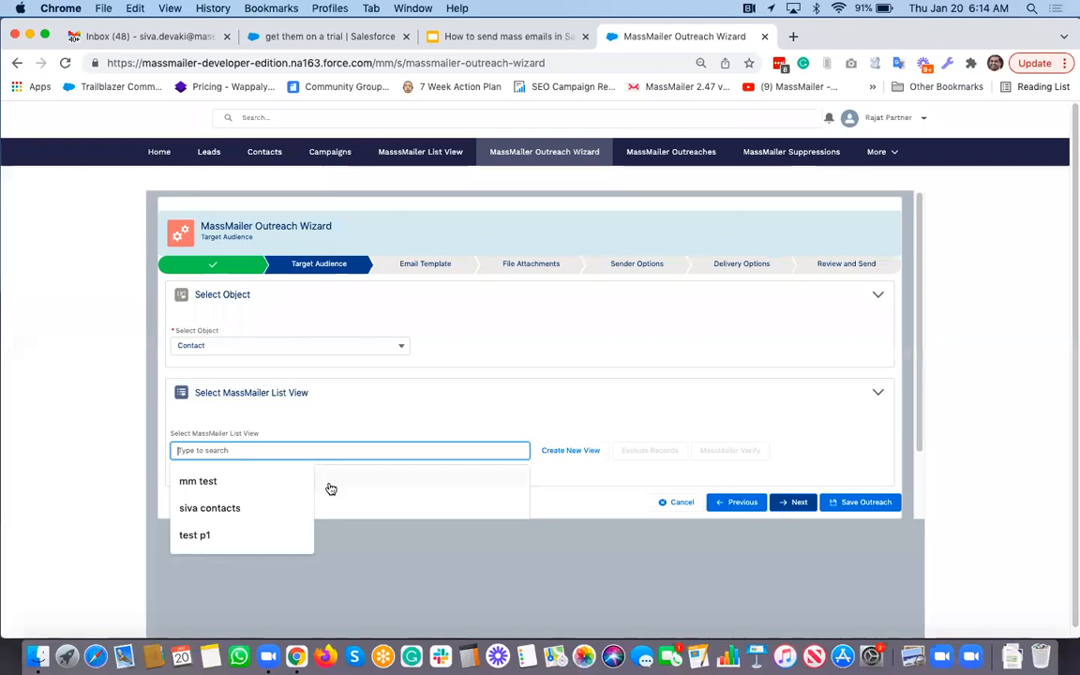
pyautogui.click(330, 487)
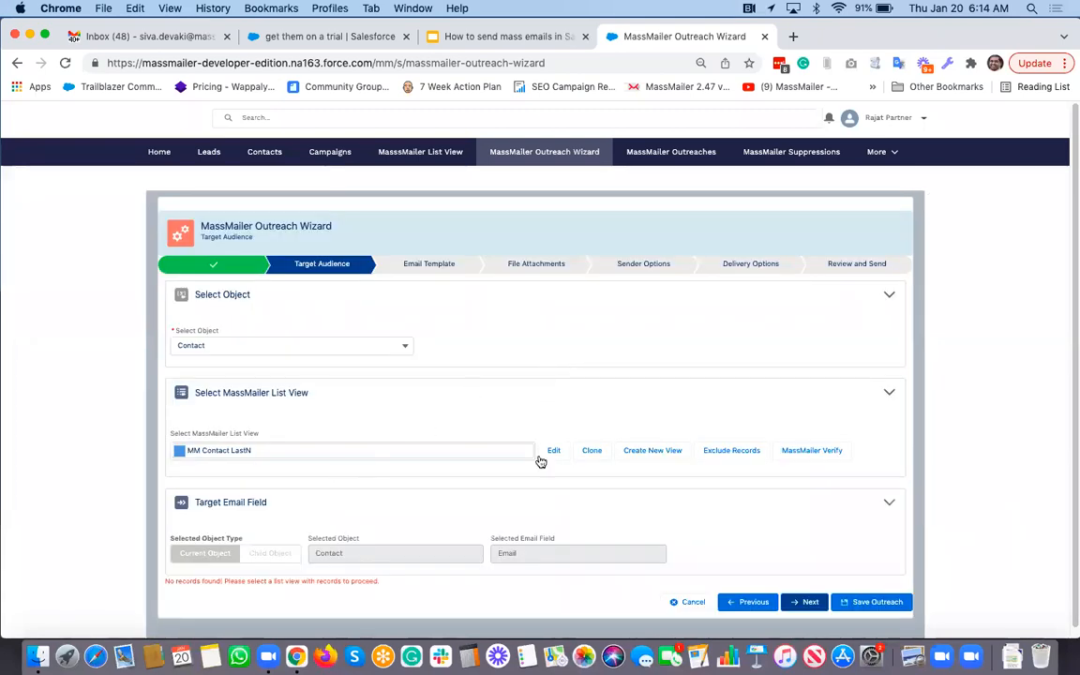
pyautogui.click(528, 450)
# Select the MassMailer list view named after the contact owner, check its recipients, and continue to the email template stage.
pyautogui.click(489, 451)
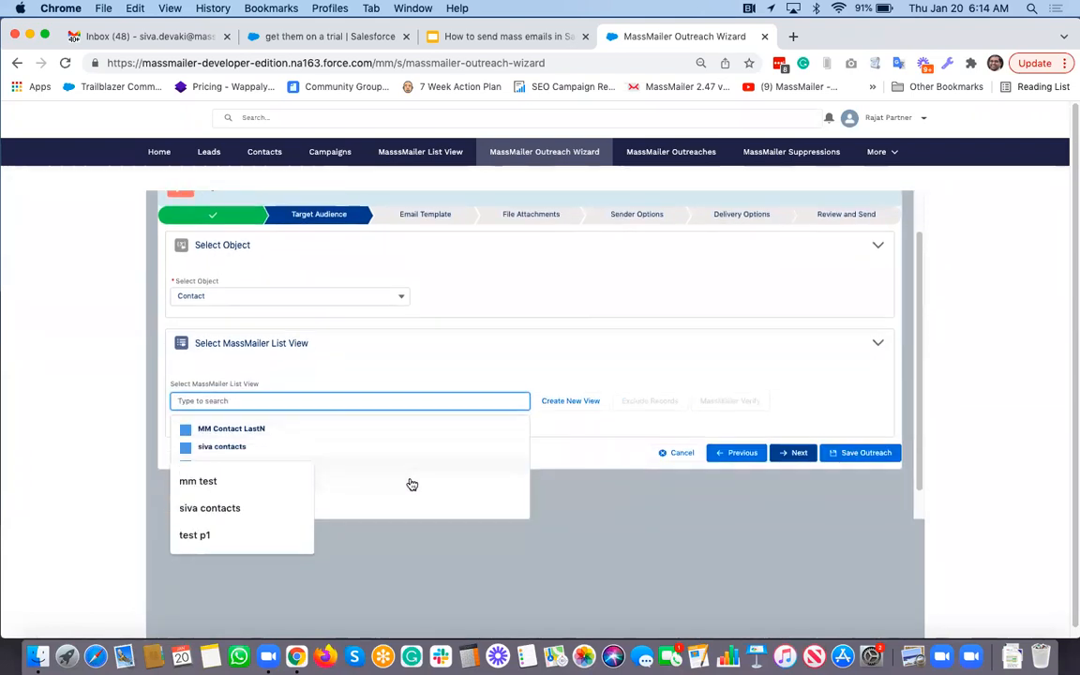
pyautogui.click(247, 419)
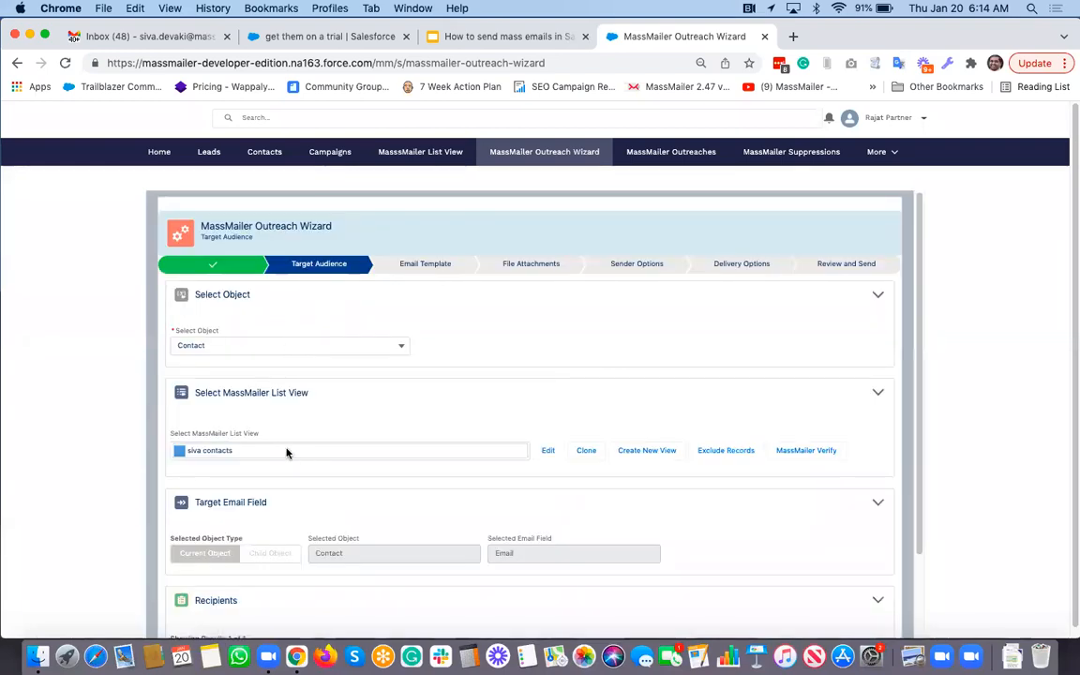
pyautogui.scroll(-3, 282, 431)
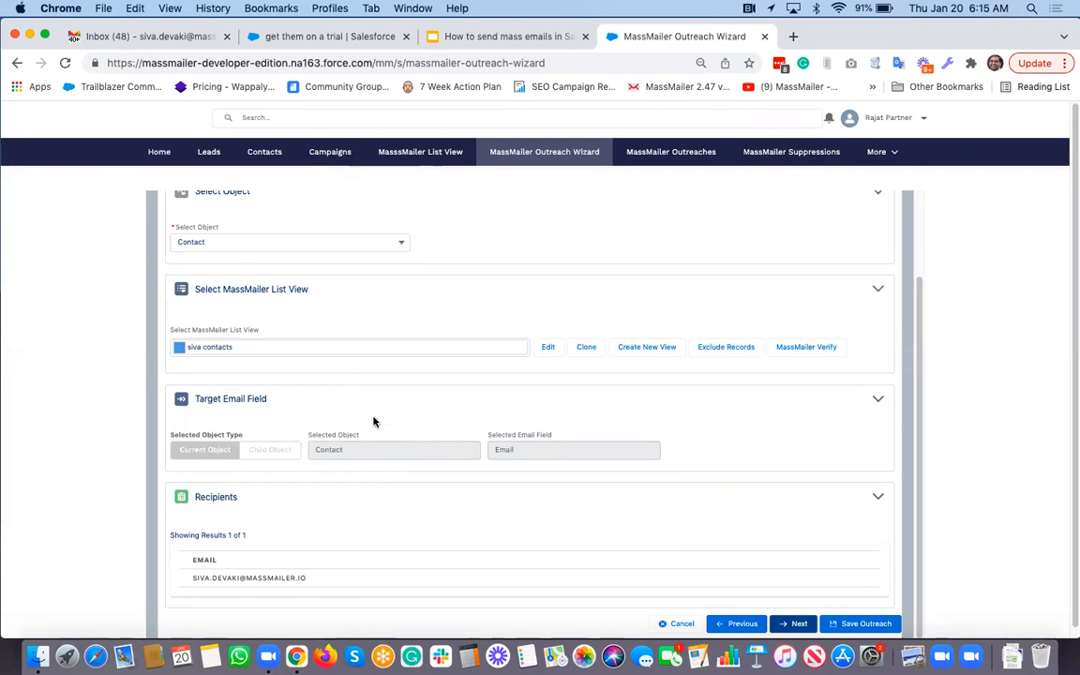
pyautogui.scroll(-1, 373, 422)
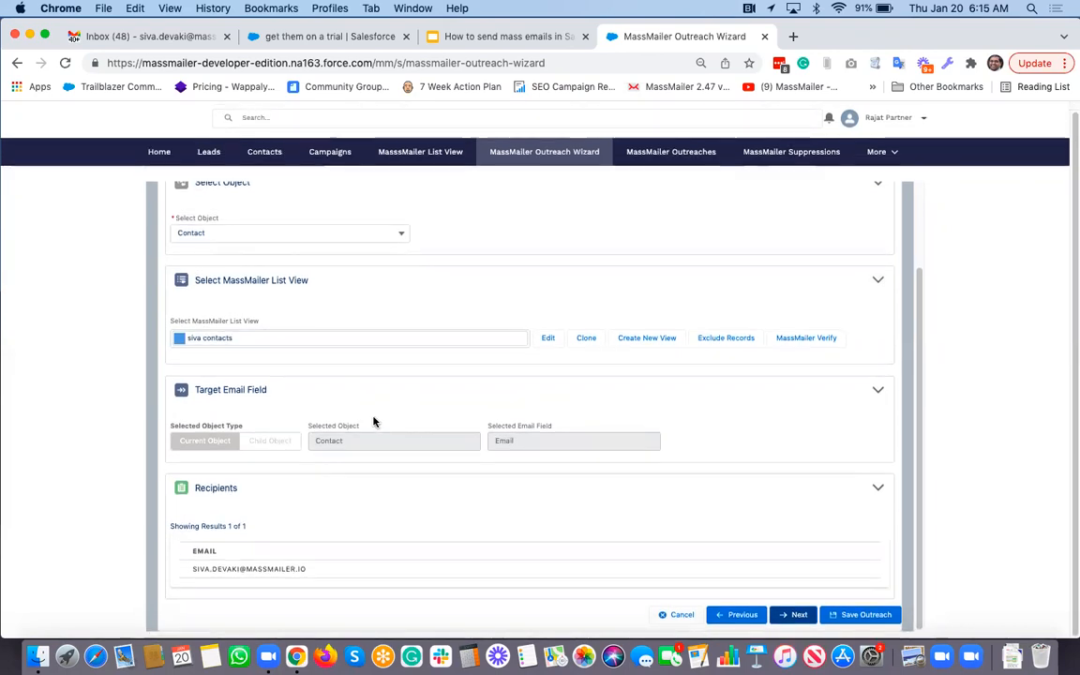
pyautogui.click(793, 616)
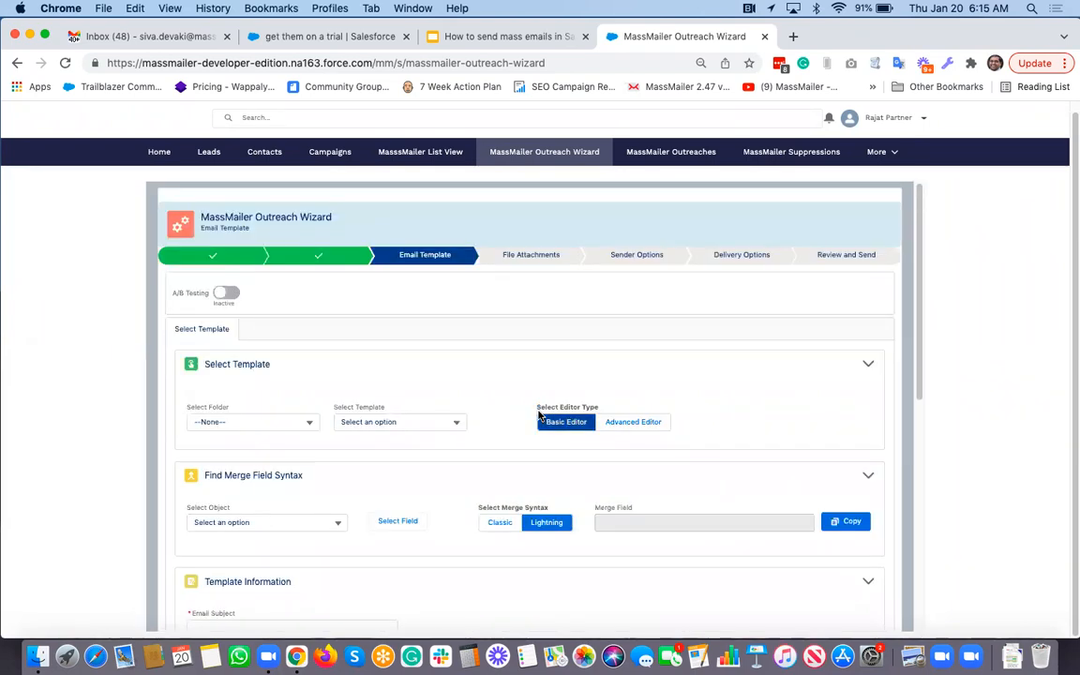
# Choose the MassMailer folder and load its "test email feature 2" template.
pyautogui.click(284, 423)
pyautogui.click(234, 478)
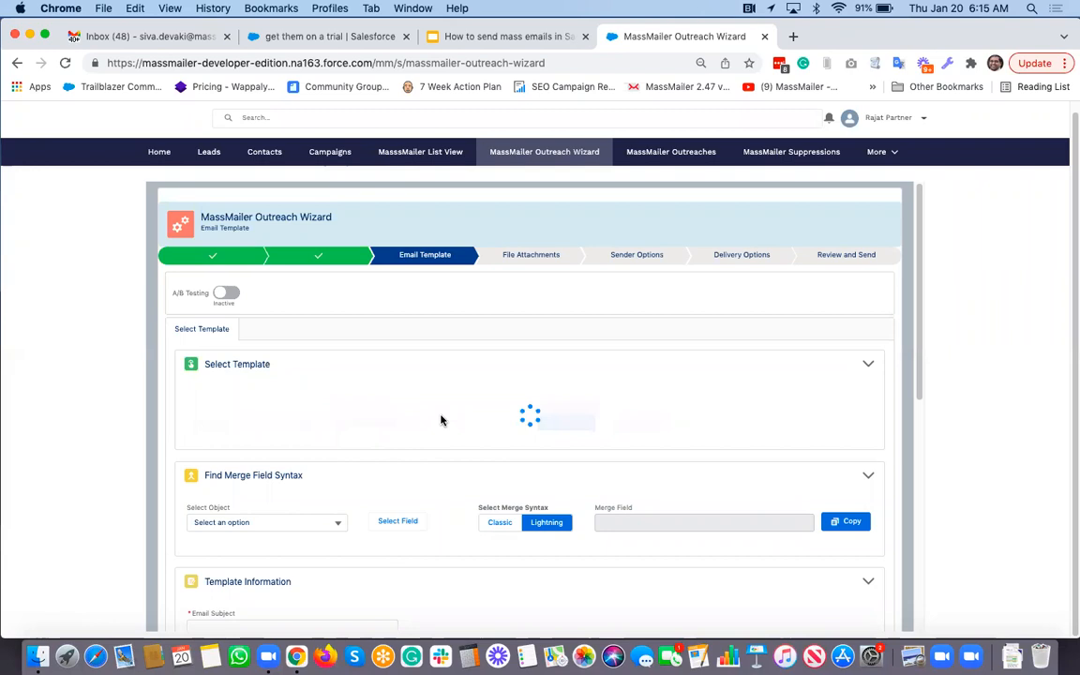
pyautogui.click(417, 424)
pyautogui.scroll(-10, 399, 488)
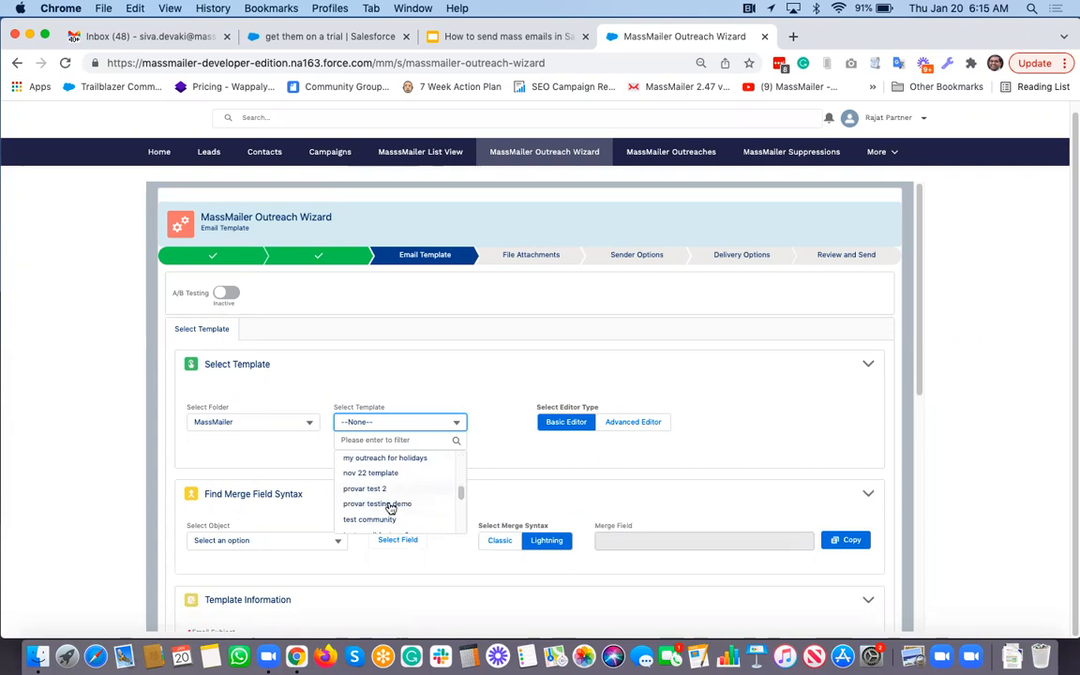
pyautogui.scroll(-2, 394, 511)
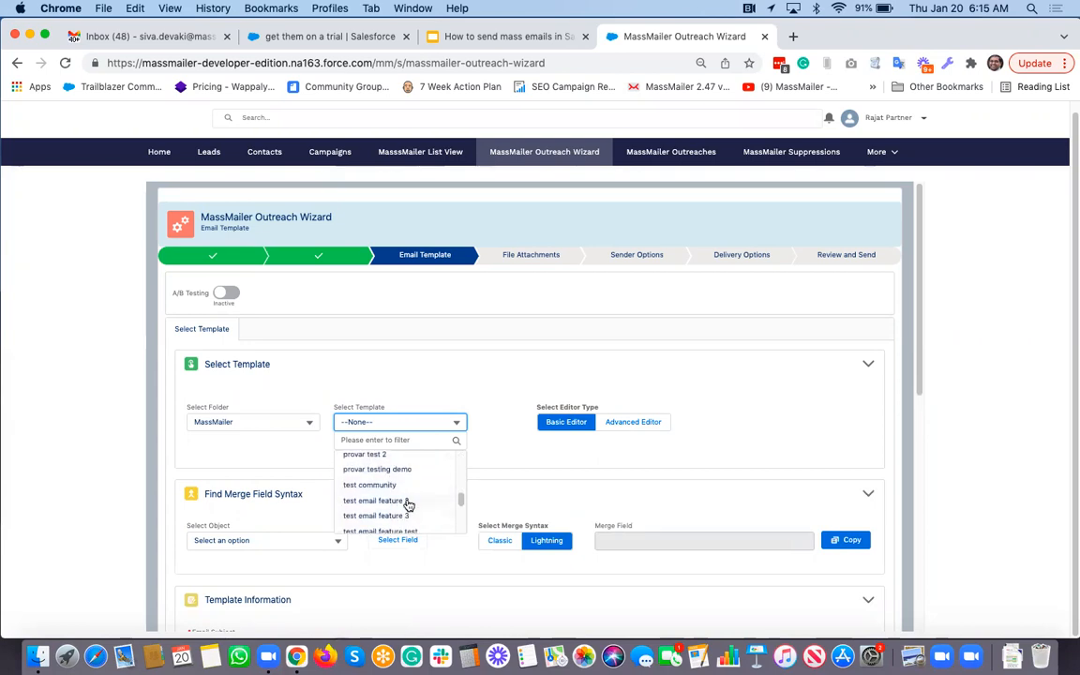
pyautogui.click(392, 502)
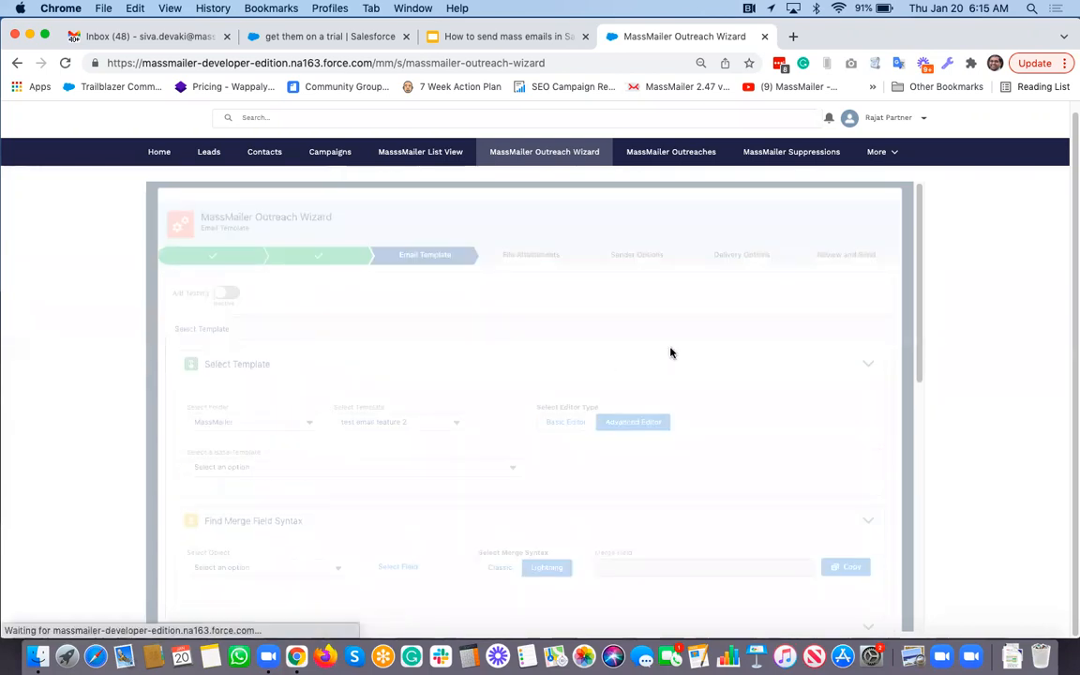
# Set the email subject to "demo email for the partner portal".
pyautogui.scroll(-5, 700, 391)
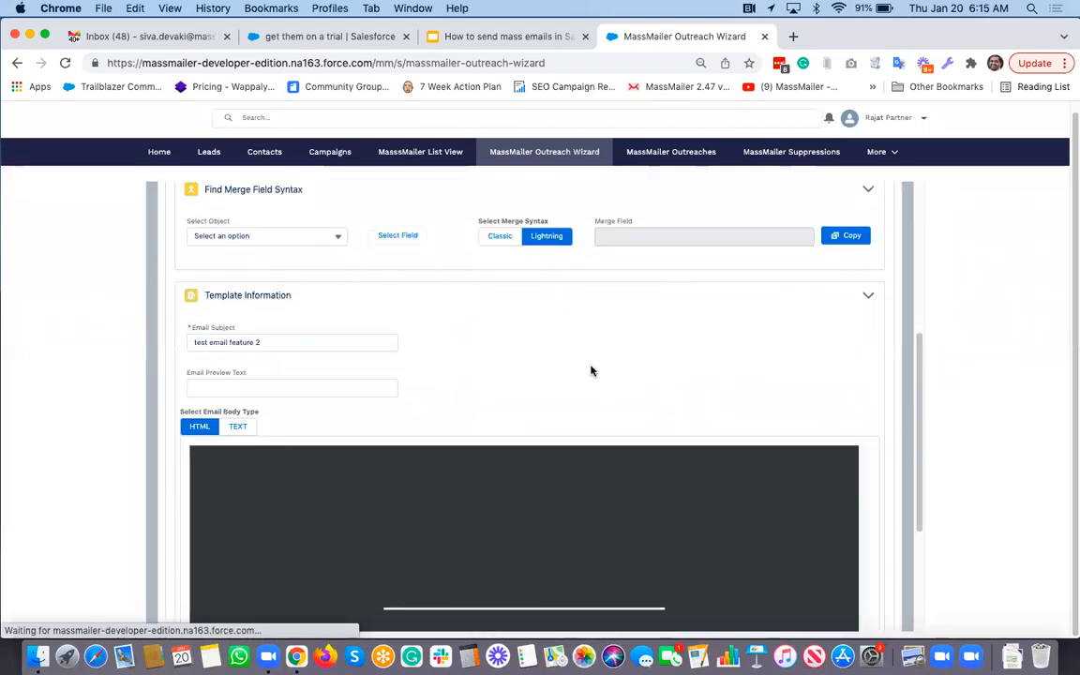
pyautogui.tripleClick(292, 341)
pyautogui.write('demo')
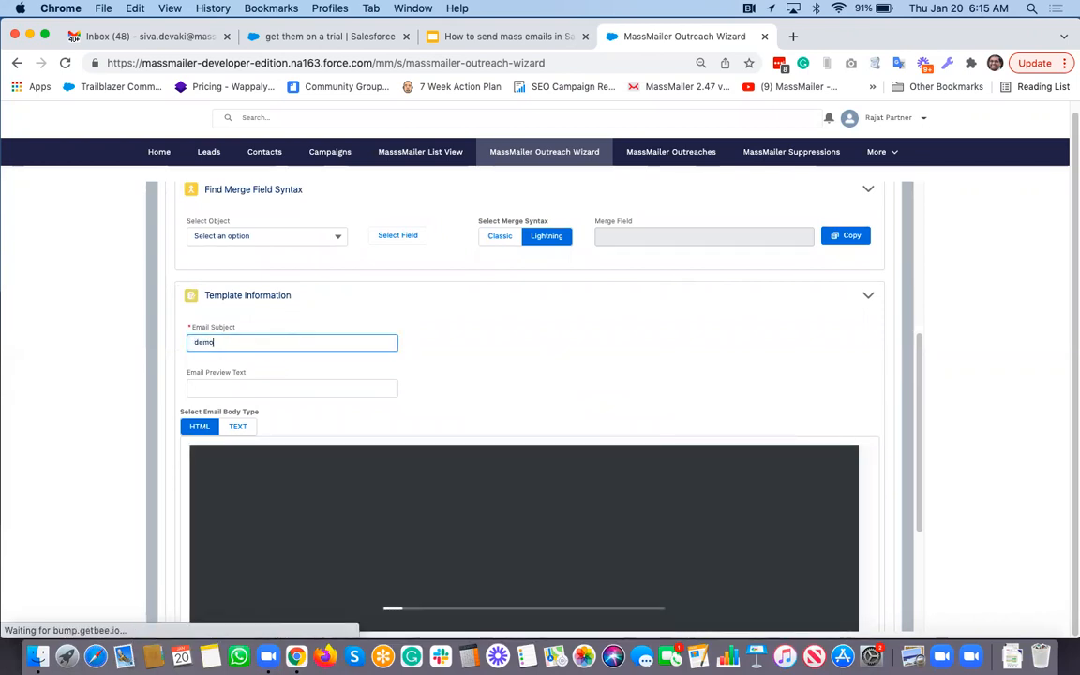
pyautogui.write(' email for th')
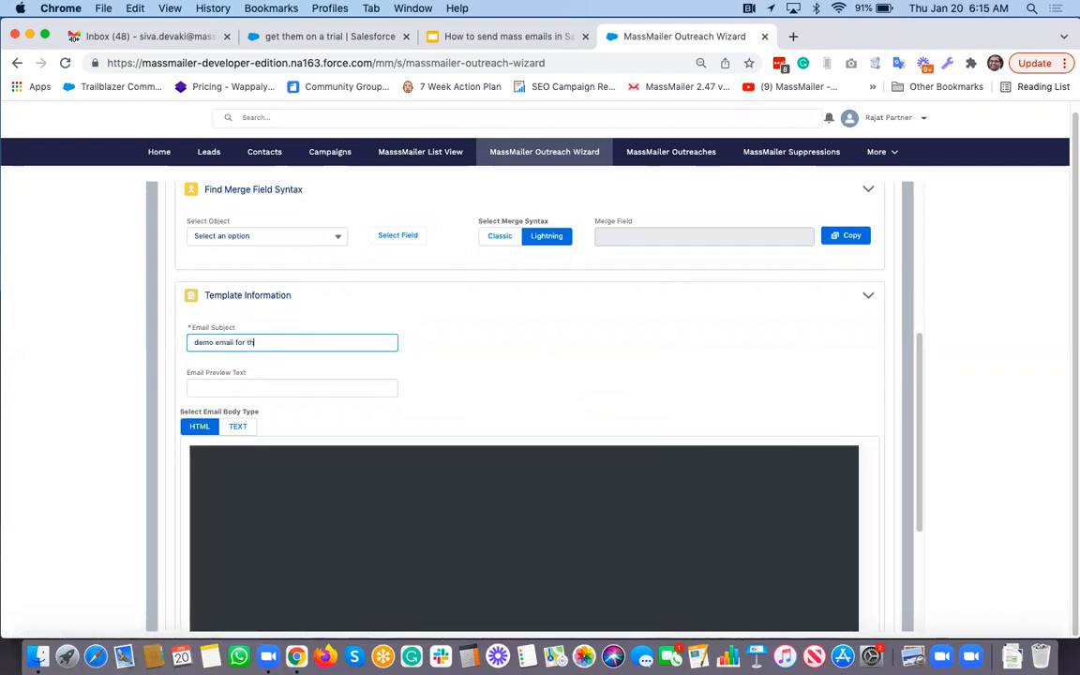
pyautogui.write('e part')
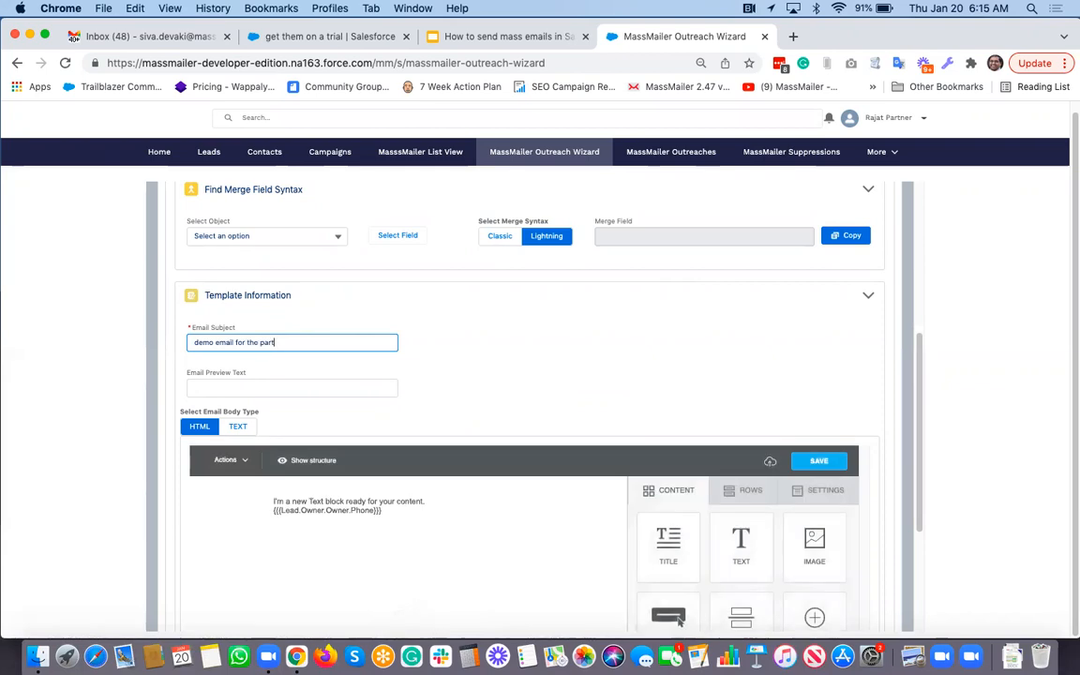
pyautogui.write('ner portal')
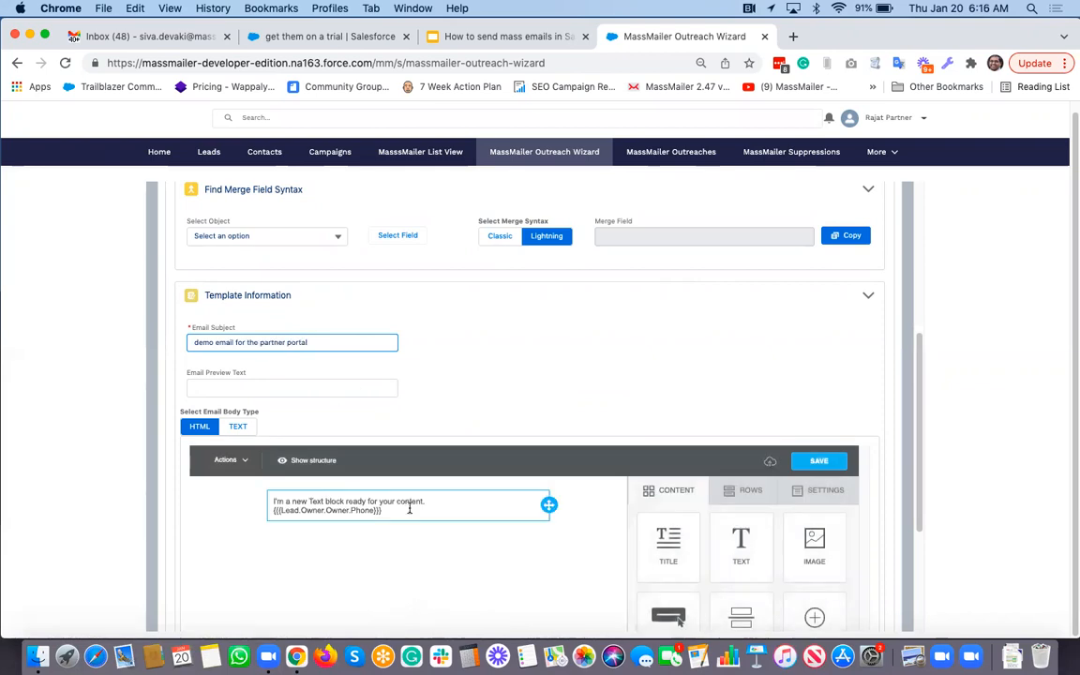
# Replace the email body's text and merge field with "This is a demo email." and add a blank line above it.
pyautogui.scroll(-2, 450, 427)
pyautogui.click(347, 452)
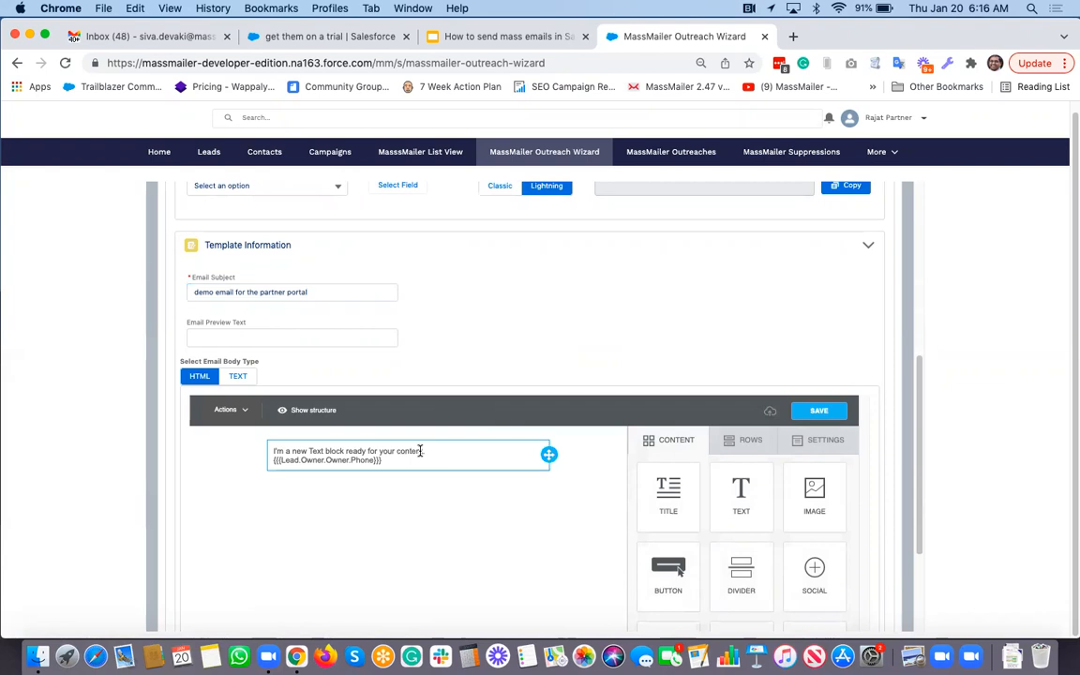
pyautogui.tripleClick(347, 452)
pyautogui.write('This is a ')
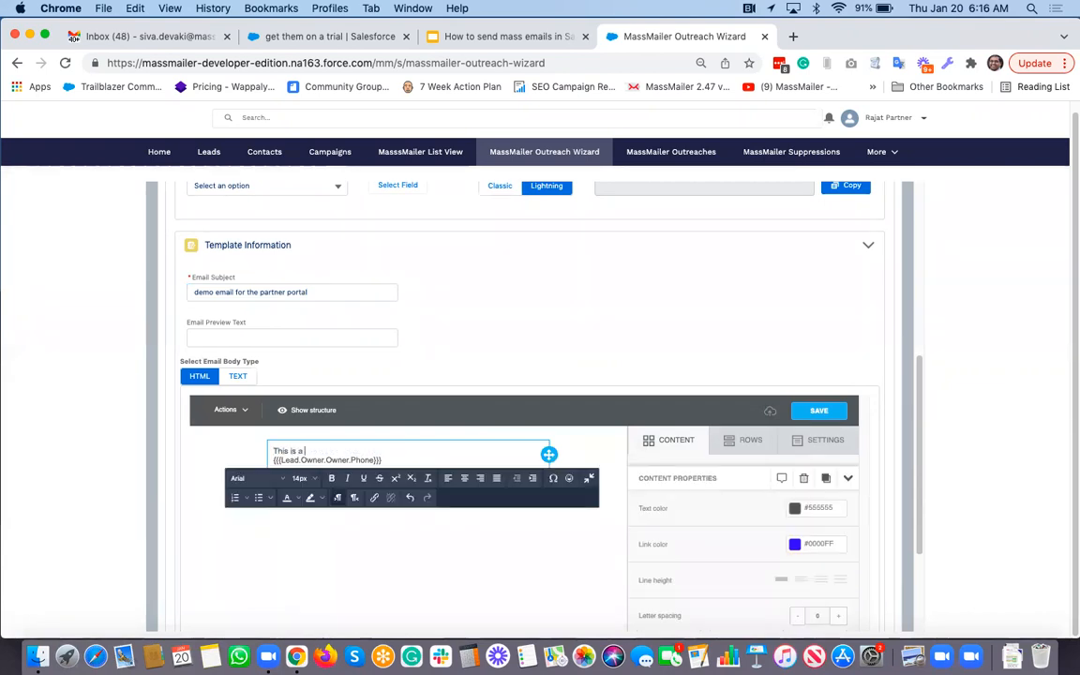
pyautogui.write('demo email.')
pyautogui.press('Return')
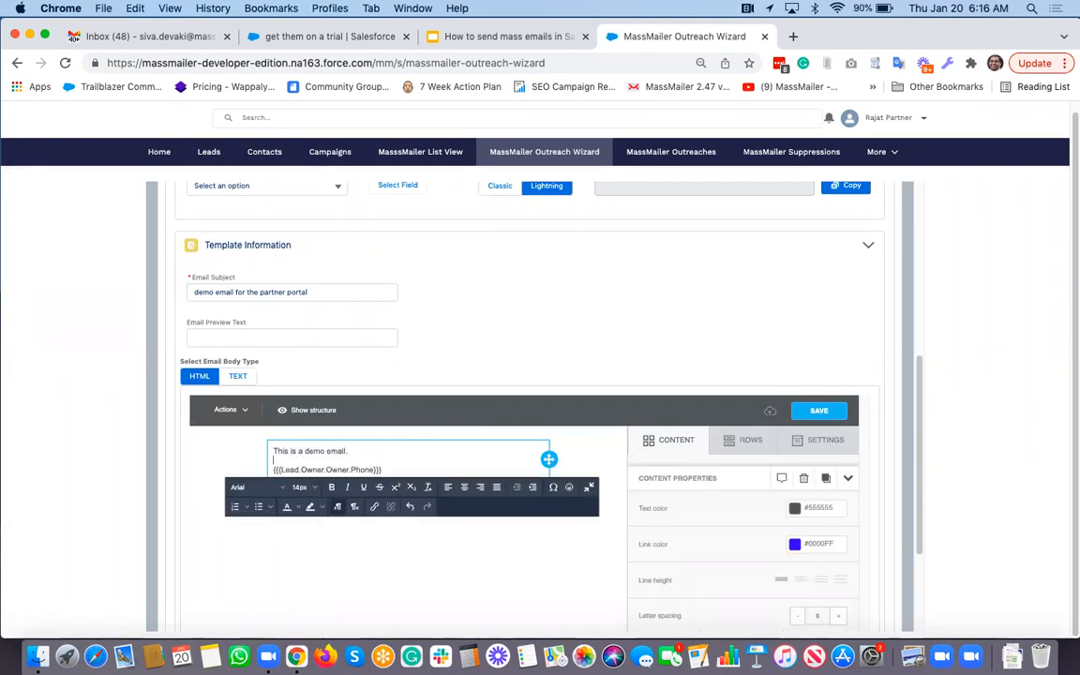
pyautogui.tripleClick(328, 470)
pyautogui.press('BackSpace')
pyautogui.press('BackSpace')
pyautogui.press('Up')
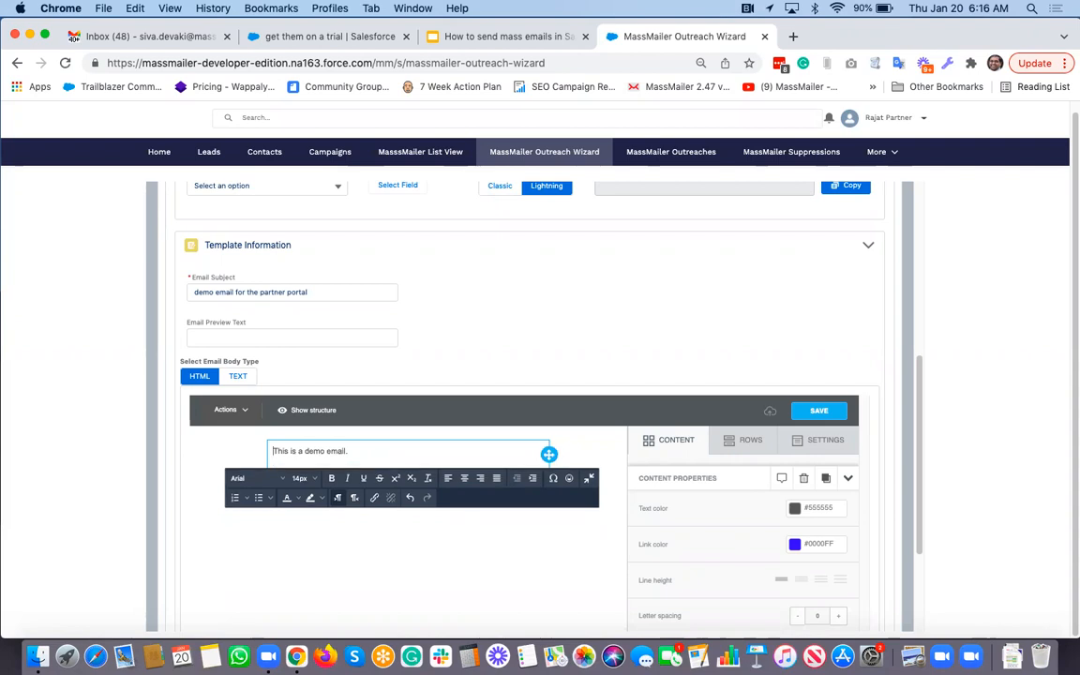
pyautogui.press('Return')
pyautogui.press('Up')
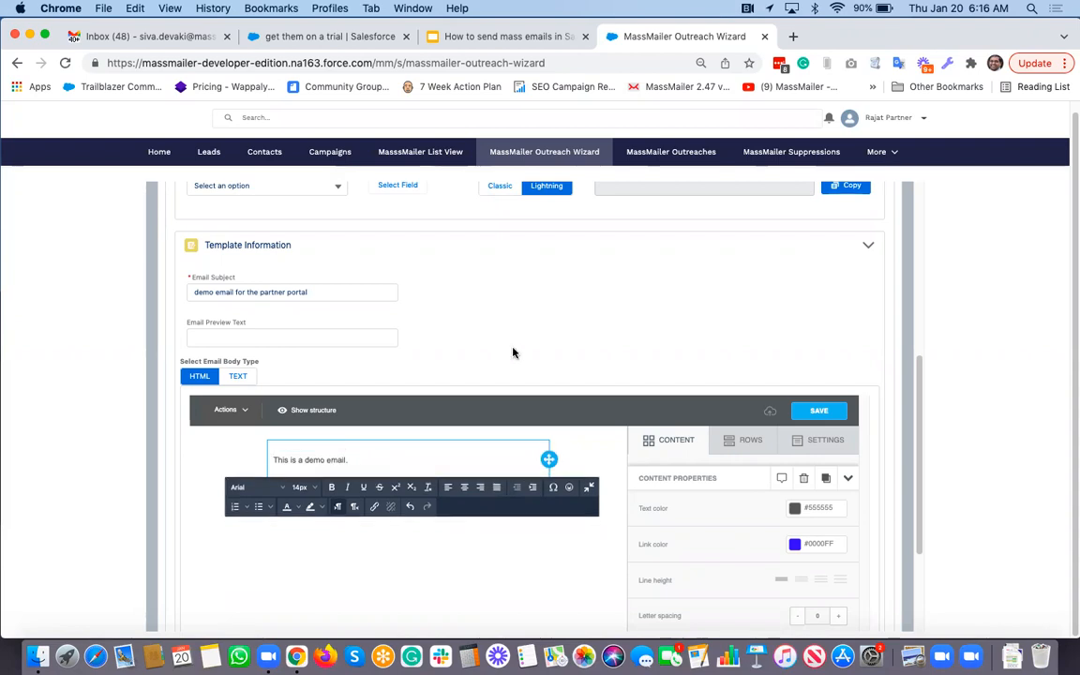
# Generate the Lightning merge field syntax for the Contact object's First Name field.
pyautogui.scroll(2, 511, 355)
pyautogui.click(280, 234)
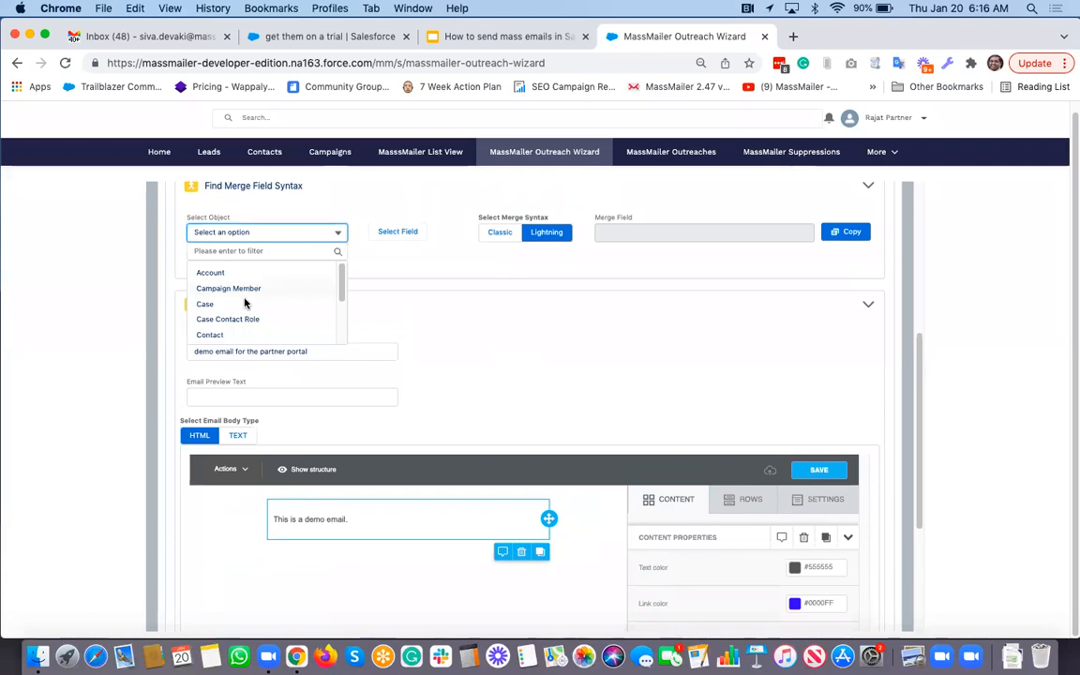
pyautogui.click(225, 334)
pyautogui.click(392, 234)
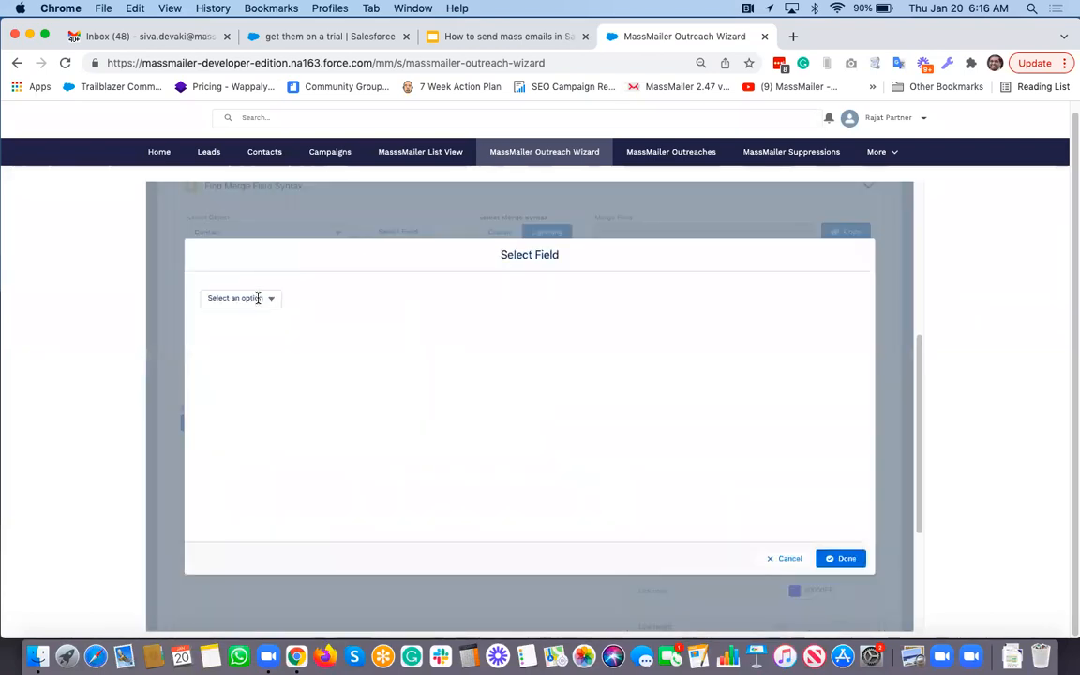
pyautogui.click(258, 298)
pyautogui.click(258, 317)
pyautogui.write('fir')
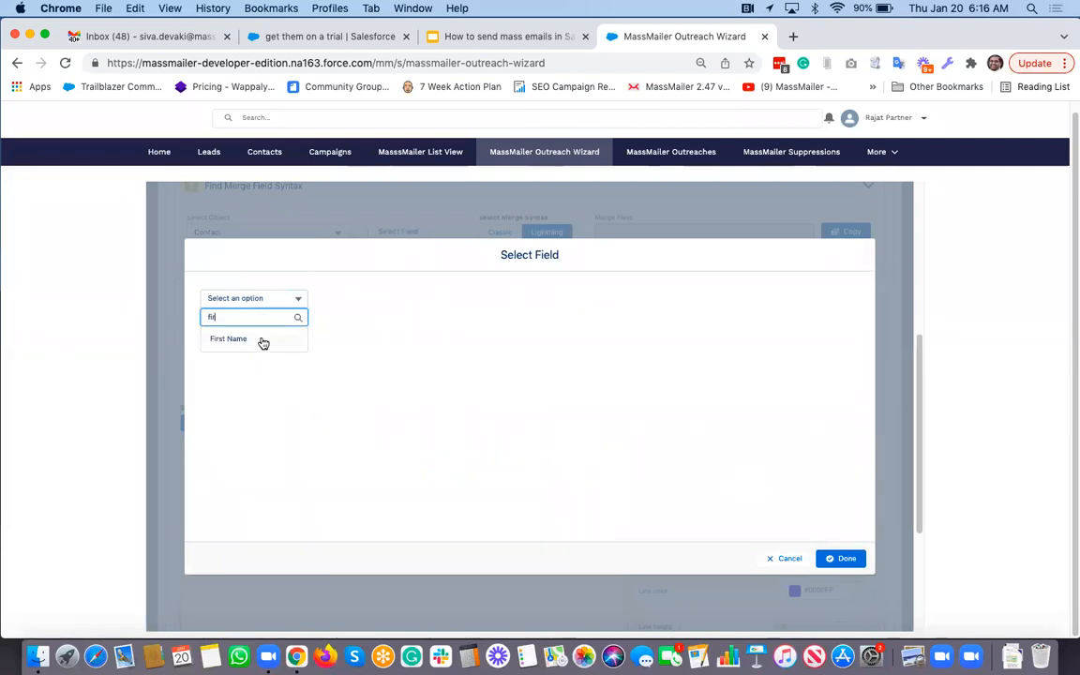
pyautogui.click(261, 341)
pyautogui.click(834, 559)
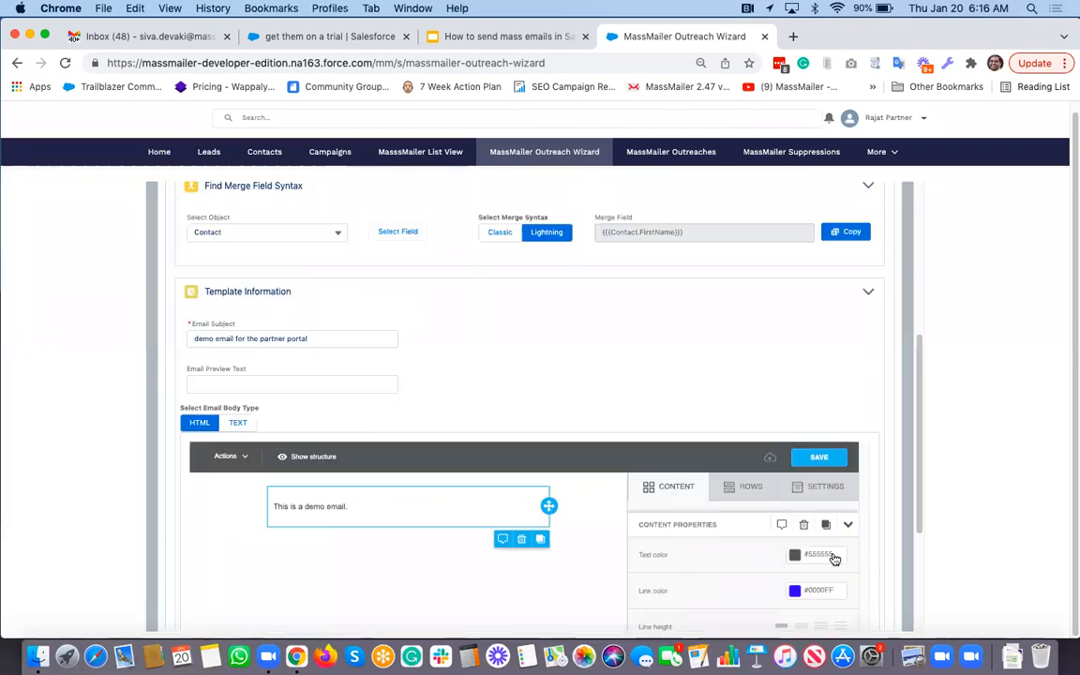
# Add the greeting "Dear {{{Contact.FirstName}}}," on its own line above the demo text in the email body and save the template.
pyautogui.click(847, 232)
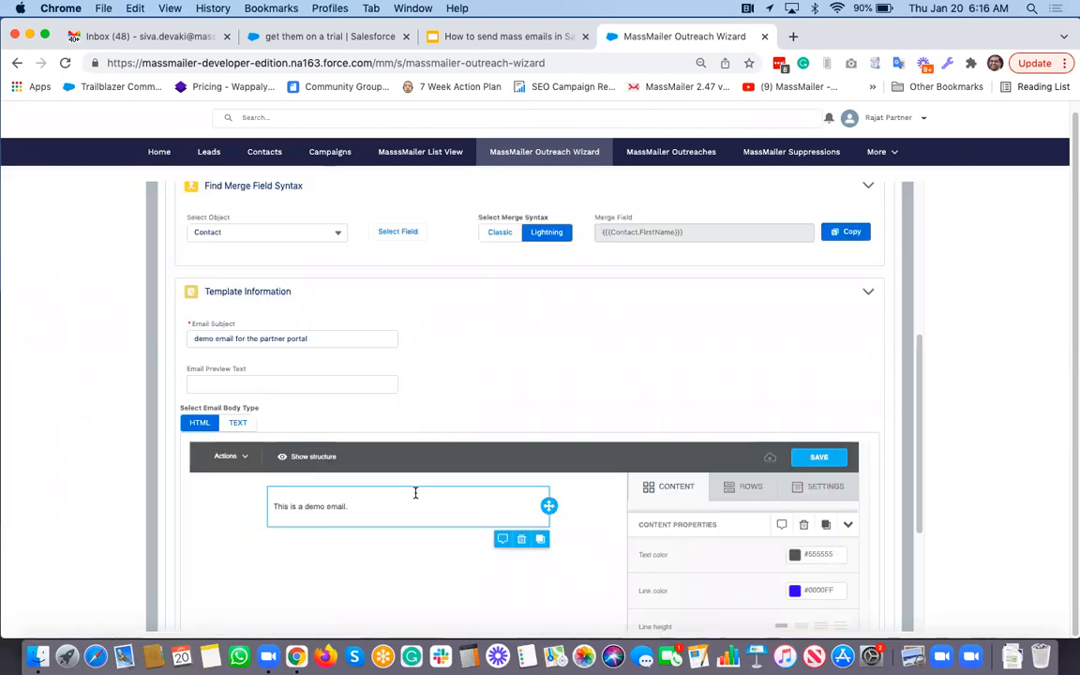
pyautogui.click(416, 492)
pyautogui.press('super+v')
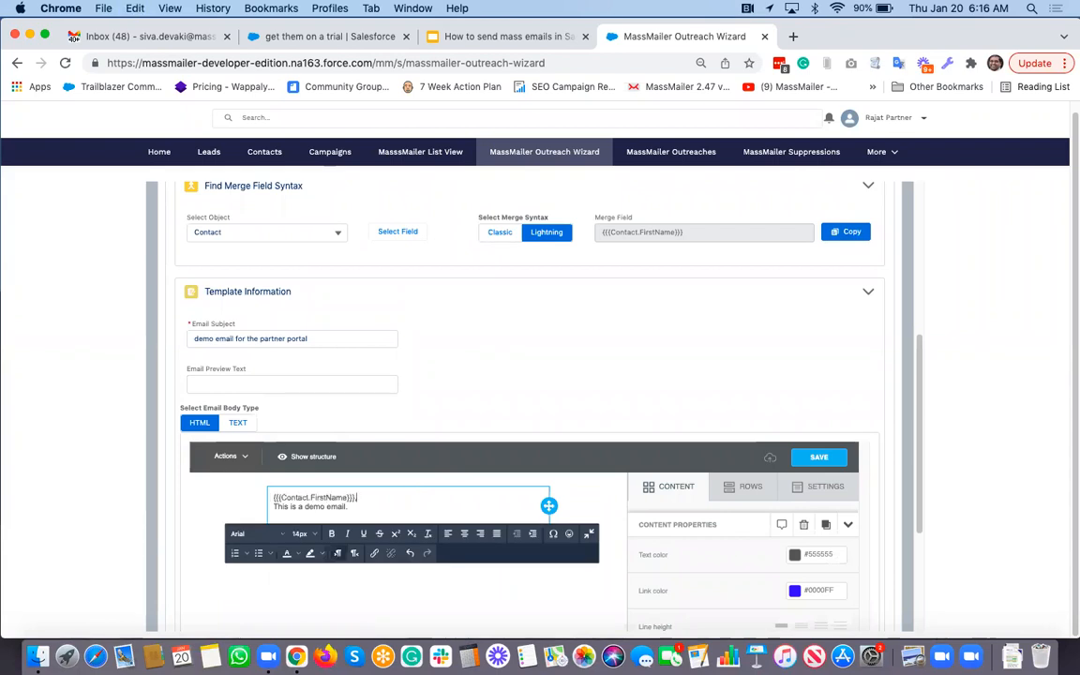
pyautogui.write(',')
pyautogui.press('Return')
pyautogui.write('Dear')
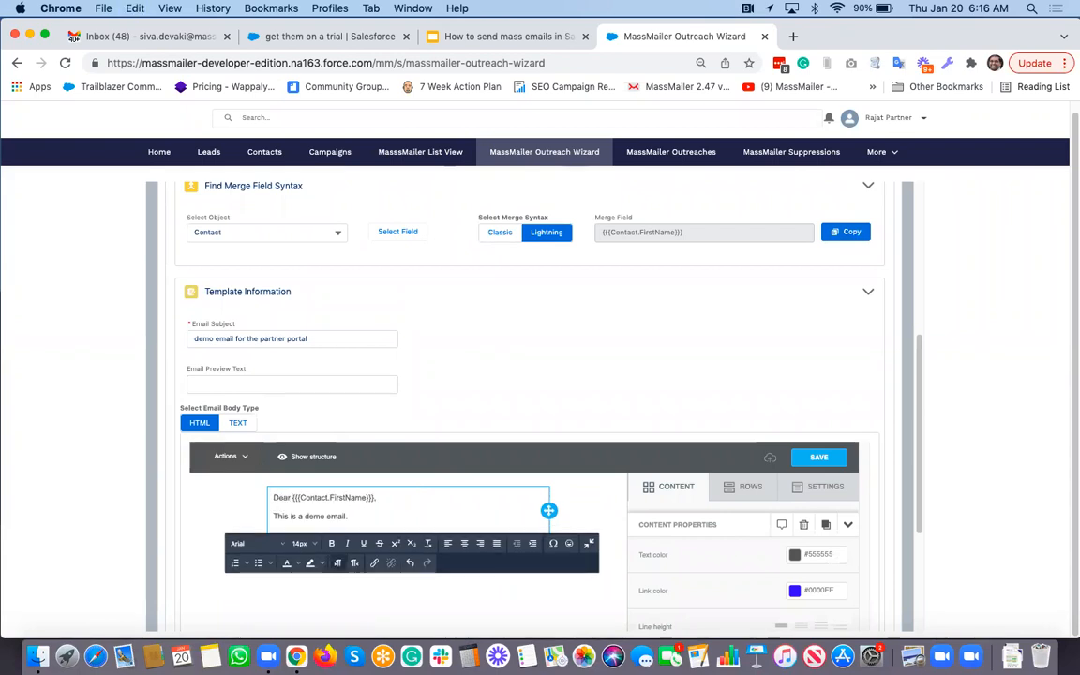
pyautogui.click(554, 371)
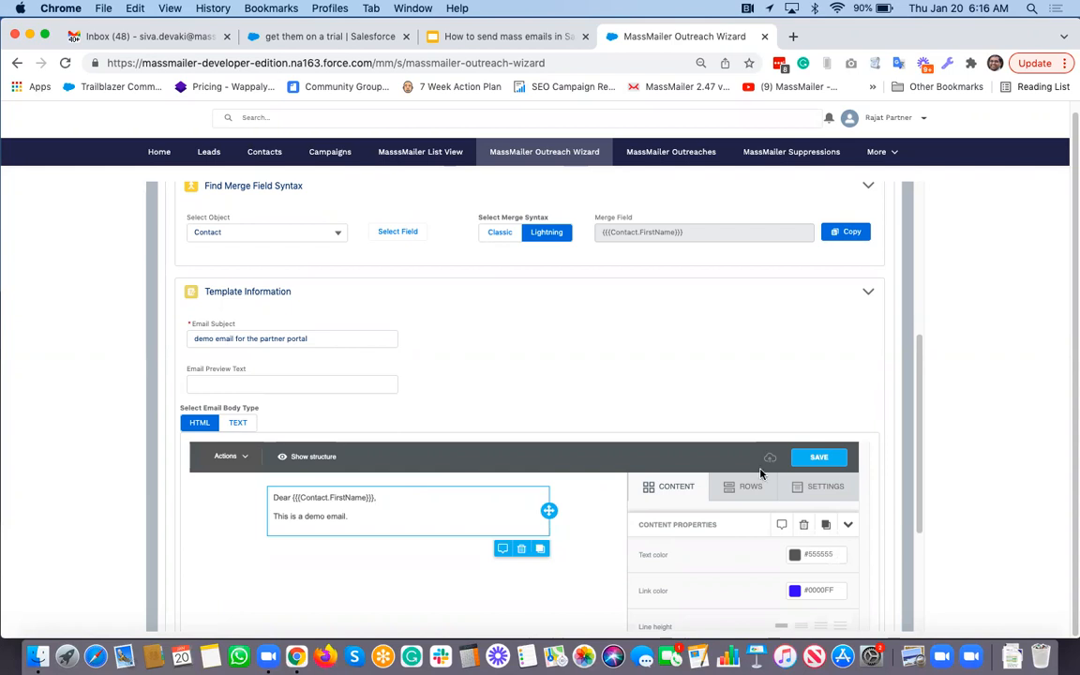
pyautogui.click(821, 456)
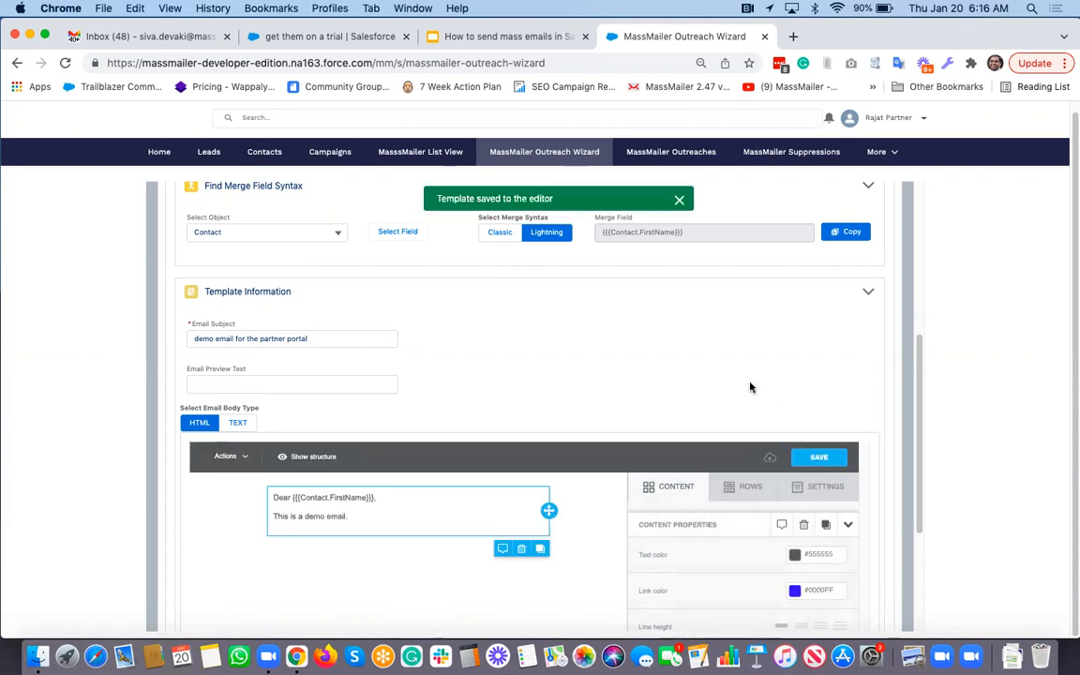
# Continue without file attachments and keep the Logged In User sender option with no CC or BCC, advancing to Delivery Options.
pyautogui.scroll(-3, 750, 385)
pyautogui.click(796, 615)
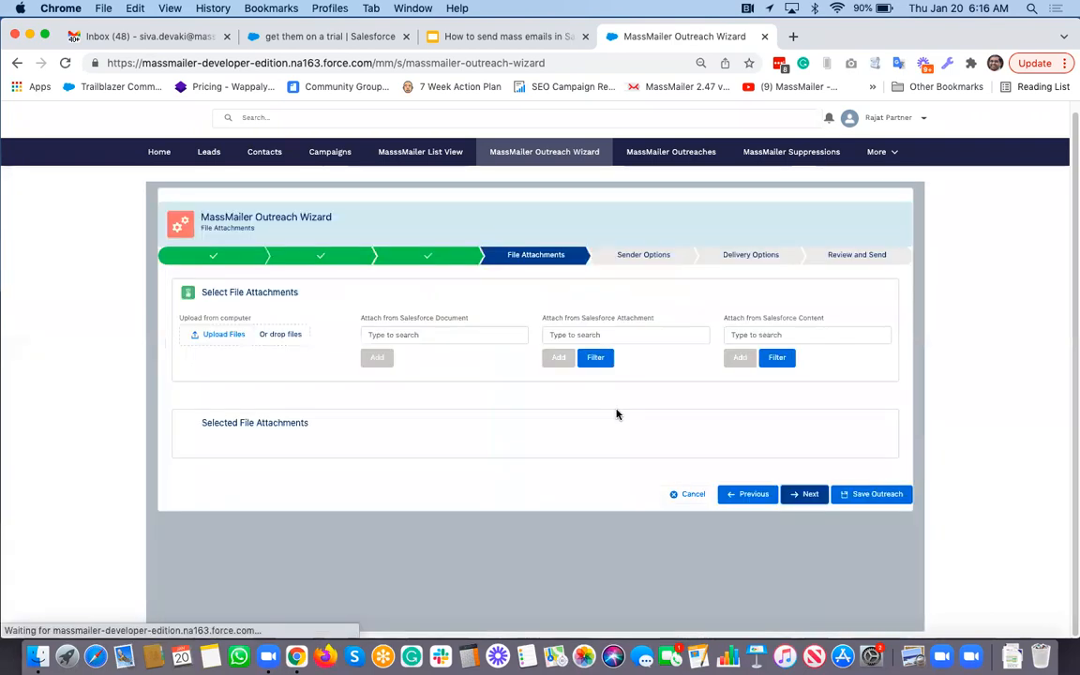
pyautogui.click(806, 497)
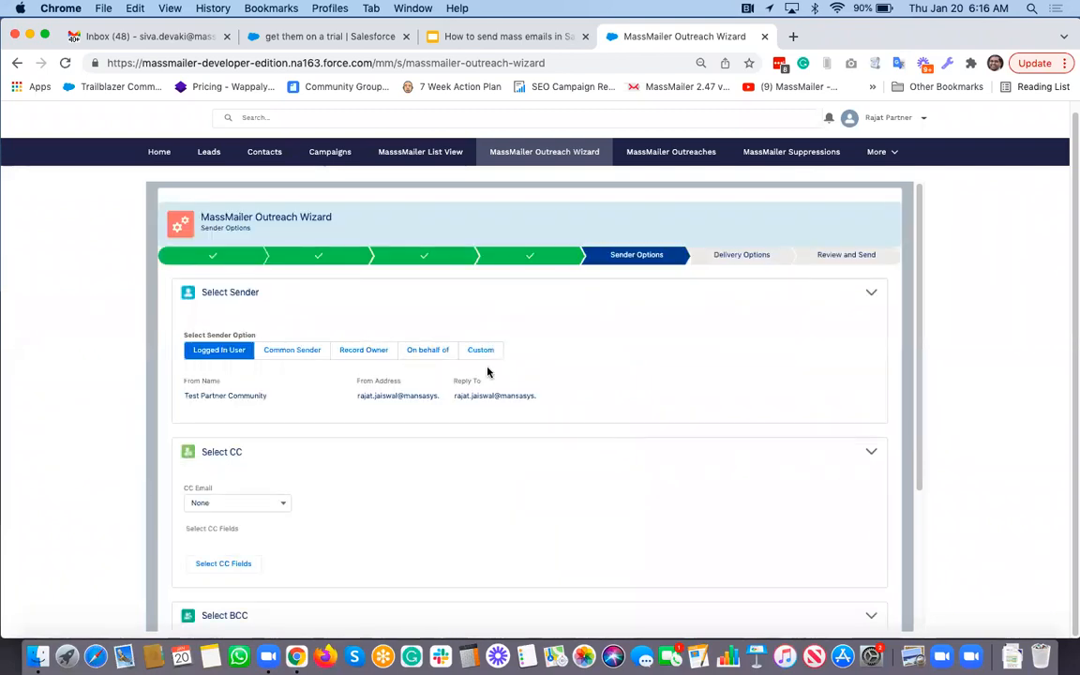
pyautogui.scroll(-5, 488, 372)
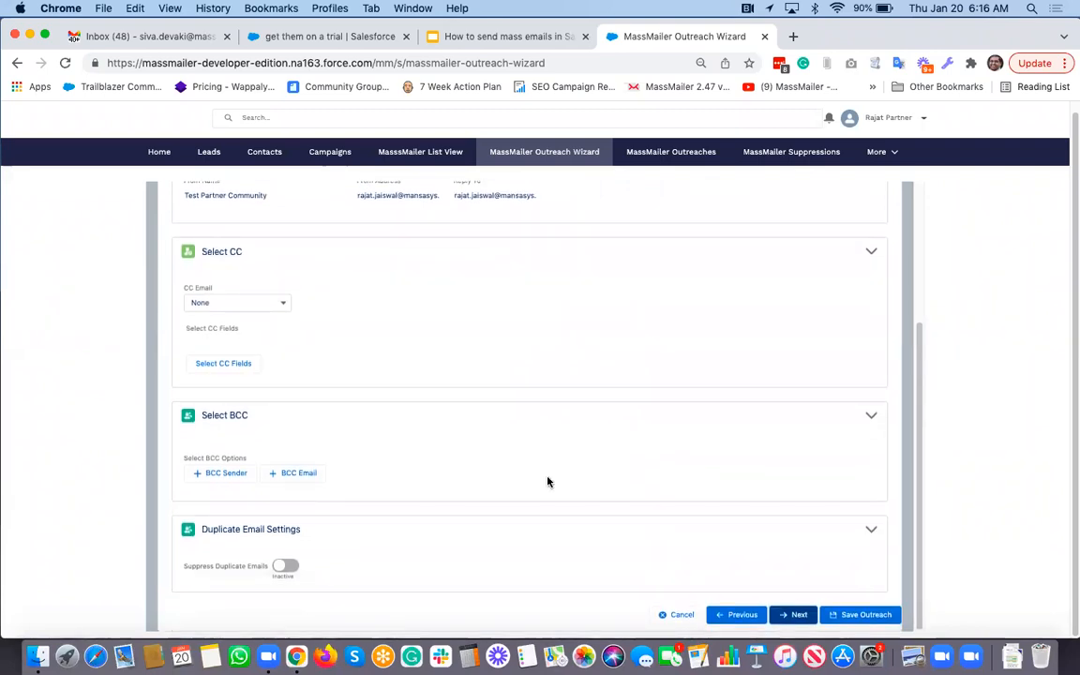
pyautogui.click(797, 615)
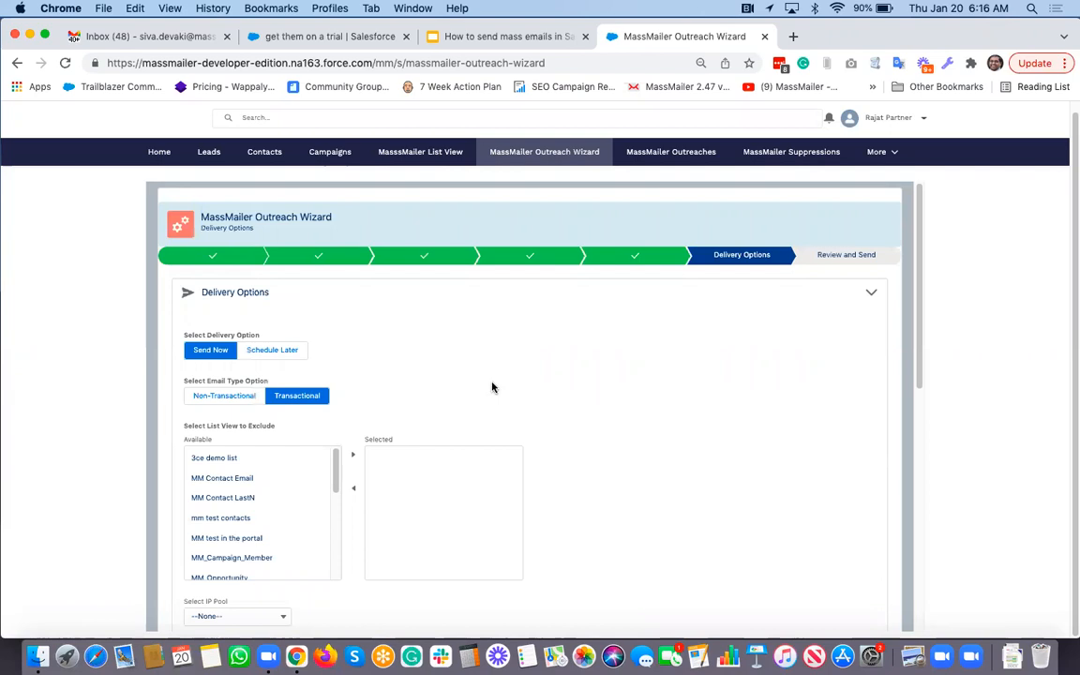
# Keep the Send Now delivery option and Transactional email type, and advance to Review and Send.
pyautogui.scroll(-1, 325, 475)
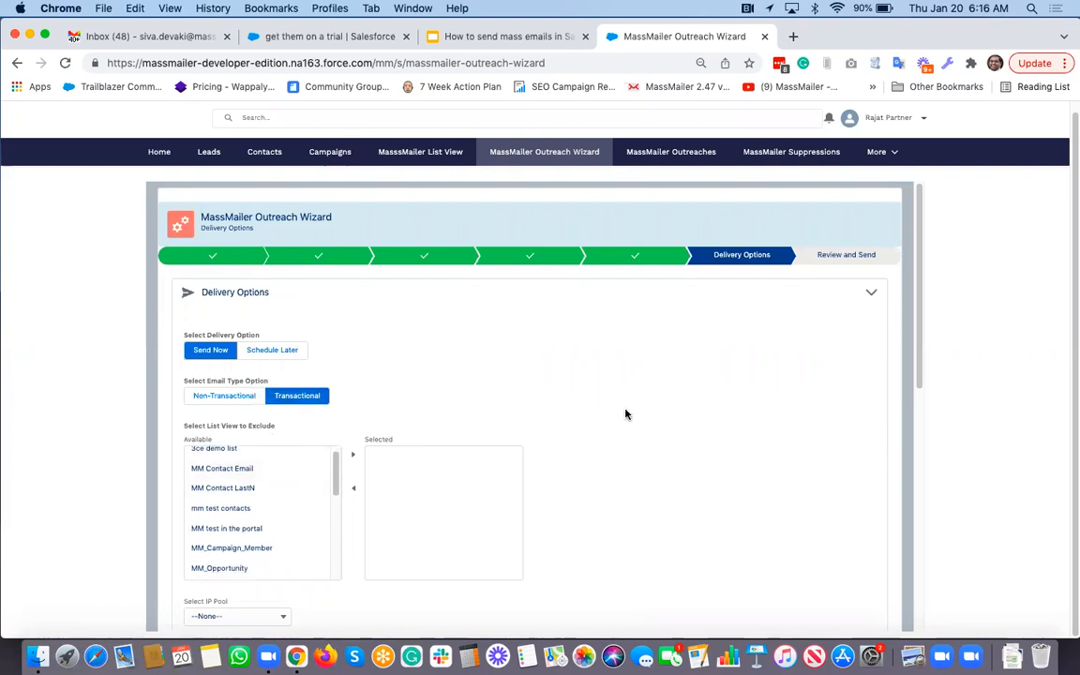
pyautogui.scroll(-1, 626, 414)
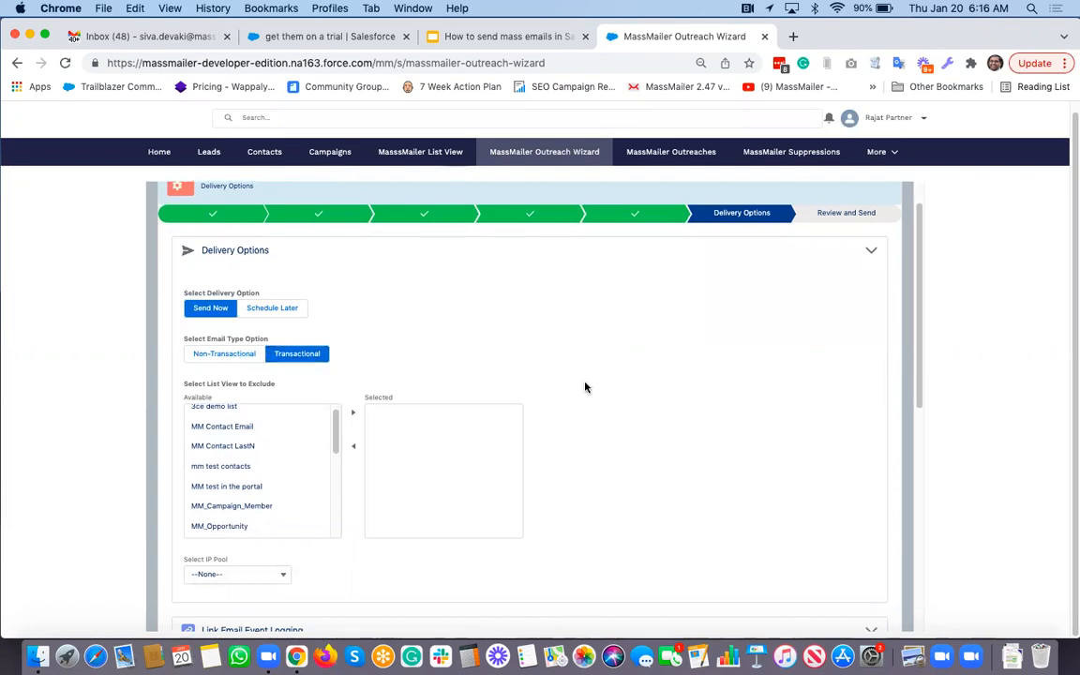
pyautogui.scroll(-4, 585, 387)
pyautogui.scroll(-7, 585, 387)
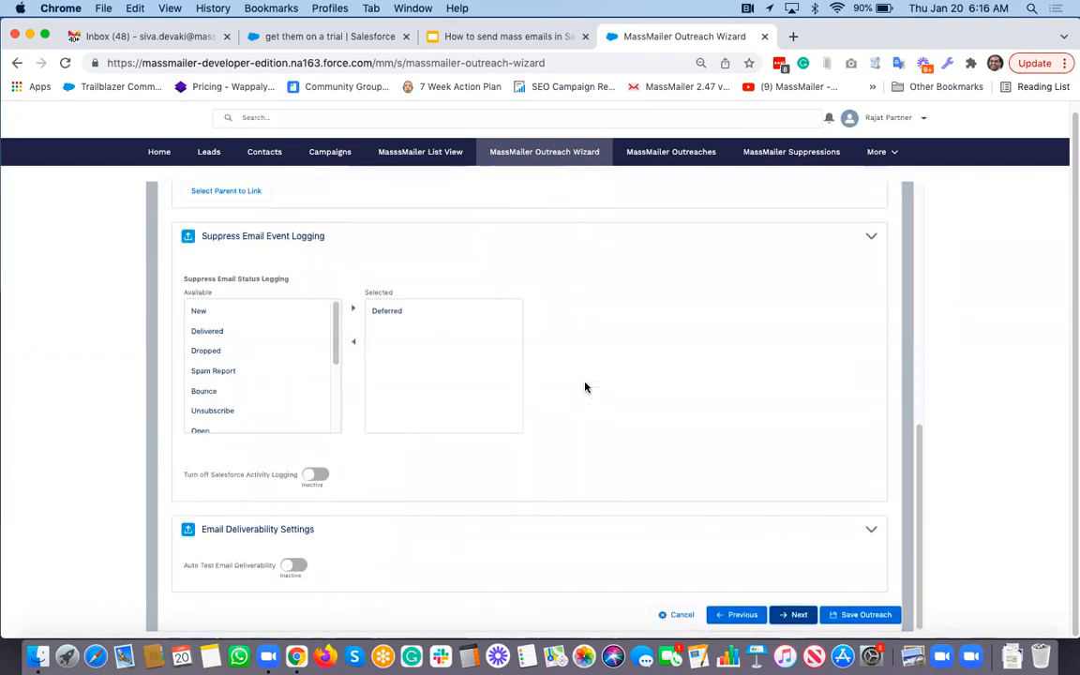
pyautogui.click(797, 617)
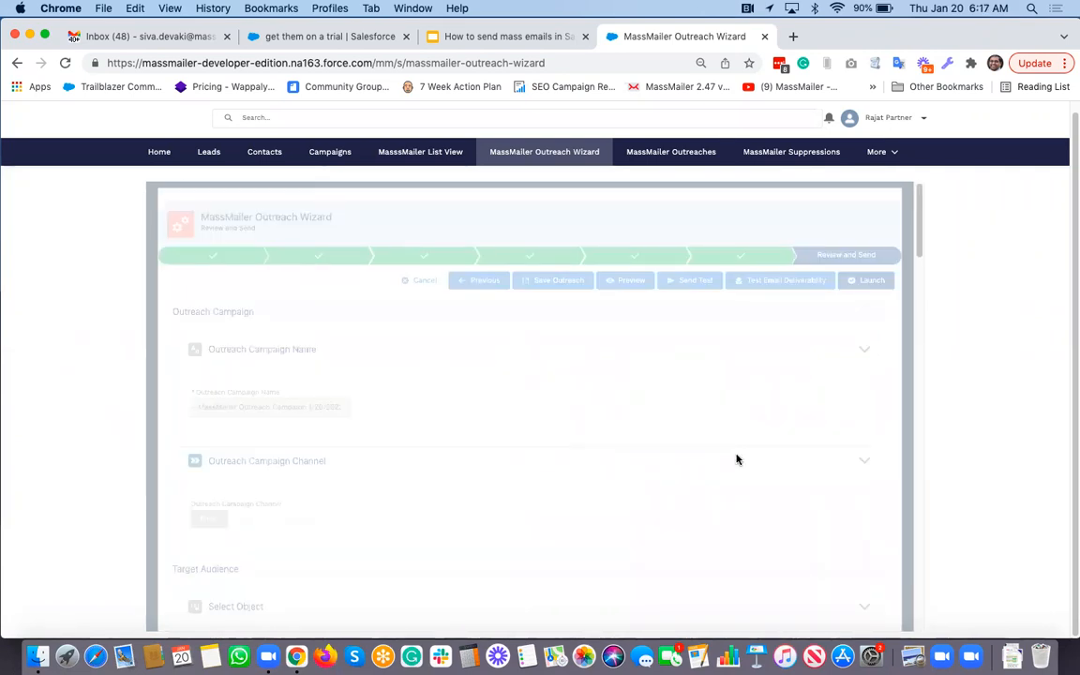
# Launch the reviewed outreach campaign and confirm the launch.
pyautogui.scroll(-3, 632, 432)
pyautogui.scroll(3, 632, 431)
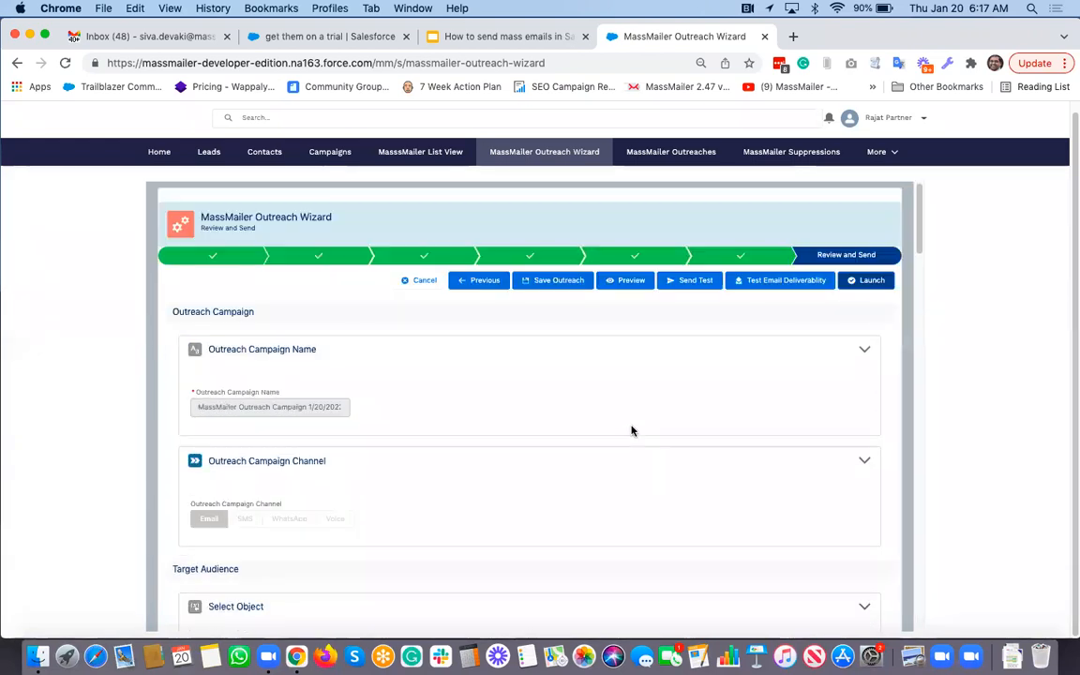
pyautogui.click(867, 284)
pyautogui.click(685, 439)
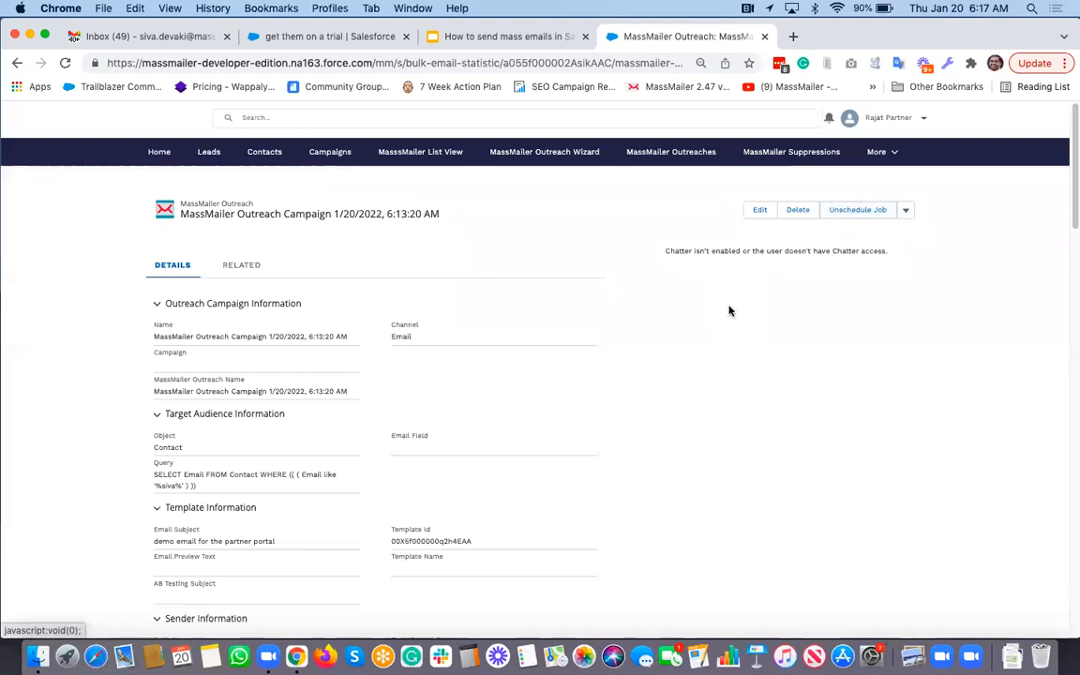
# Examine the launched outreach's details, from its campaign information down to the real-time statistics.
pyautogui.scroll(-3, 656, 333)
pyautogui.scroll(-10, 656, 333)
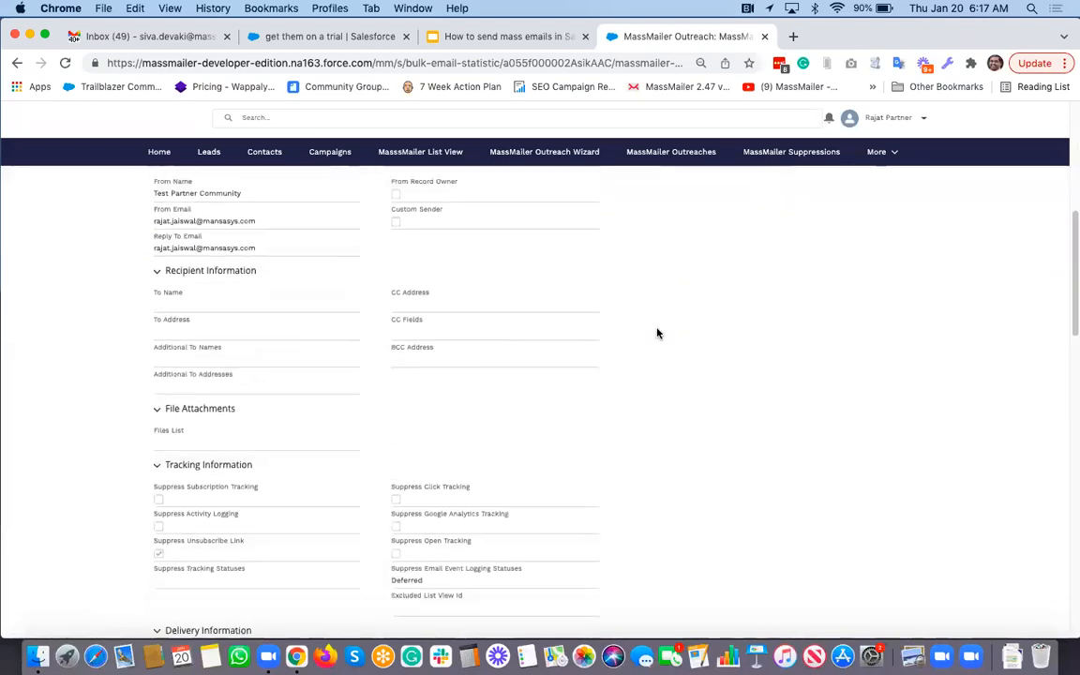
pyautogui.scroll(-15, 657, 333)
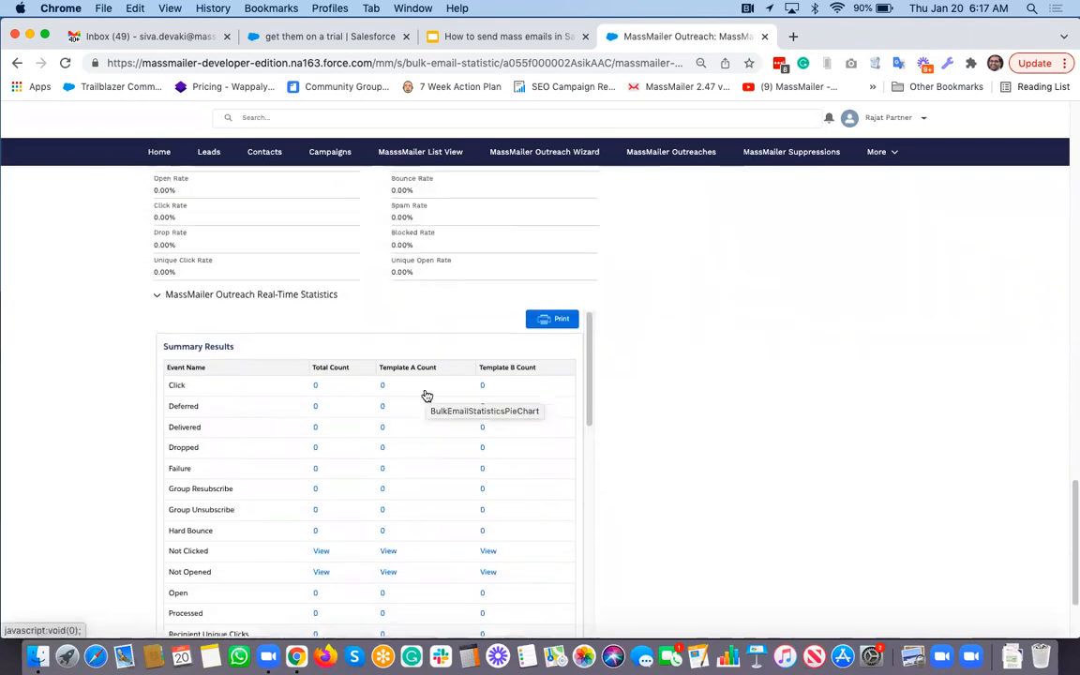
pyautogui.scroll(15, 427, 395)
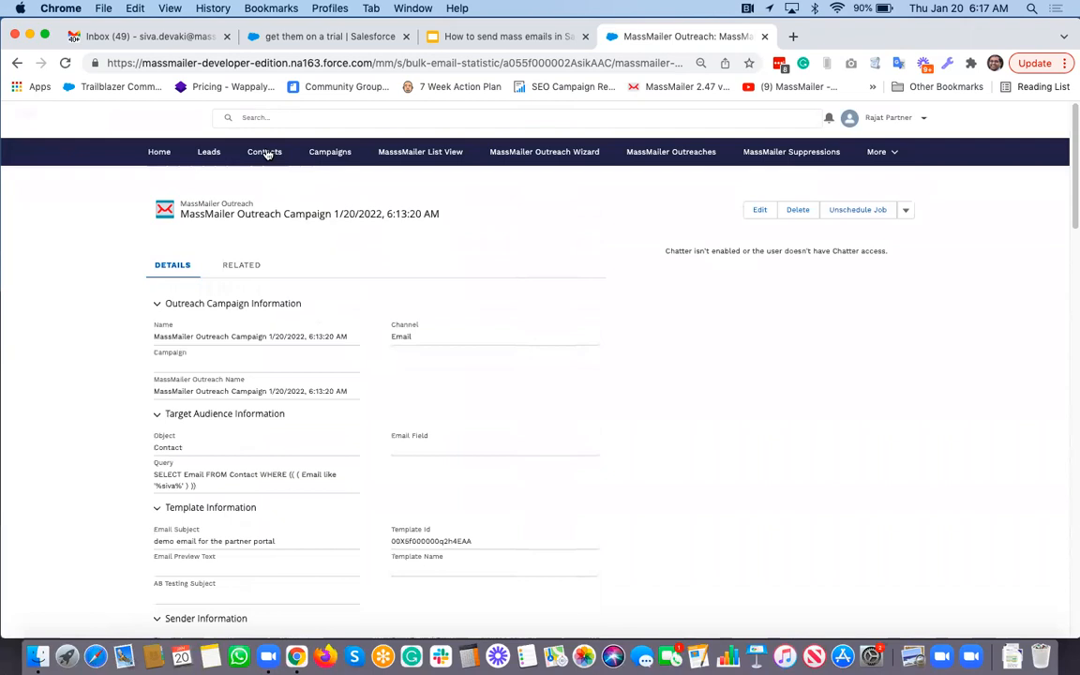
# Open a recently viewed contact's related records and examine its MassMailer Email Status, Verify Status and Suppressions lists.
pyautogui.click(266, 152)
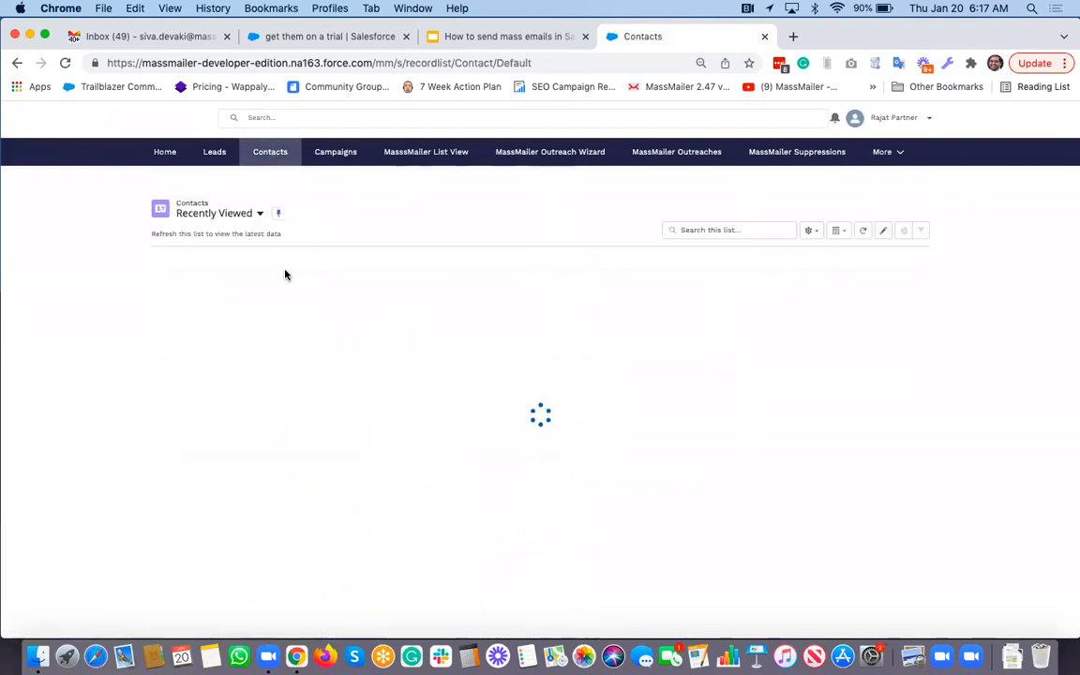
pyautogui.click(234, 277)
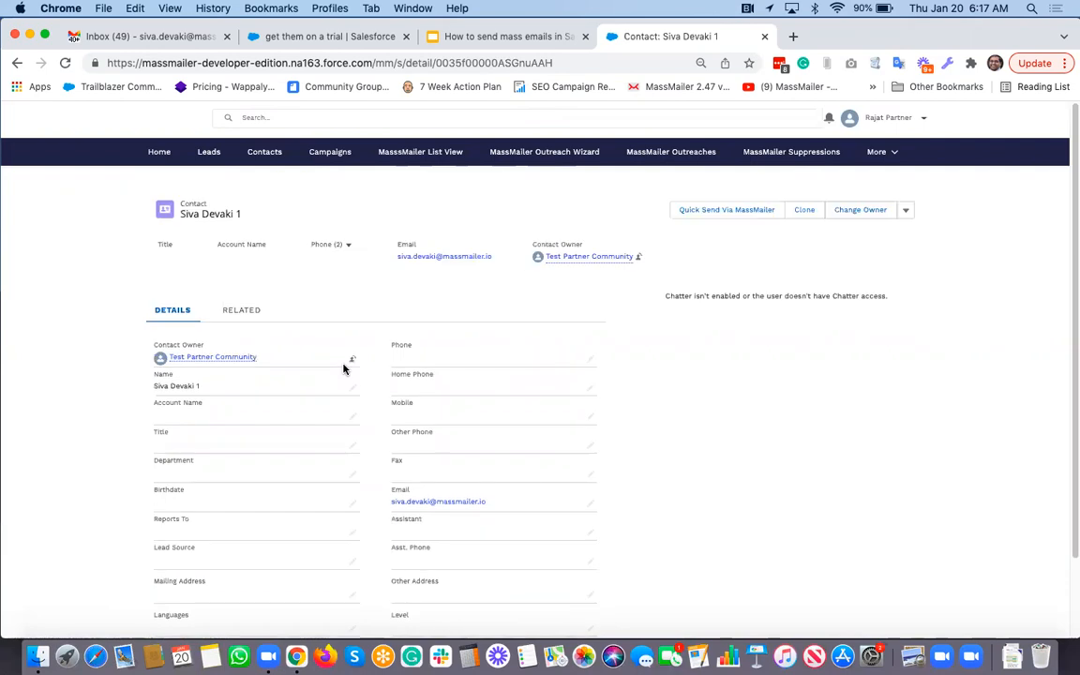
pyautogui.click(257, 310)
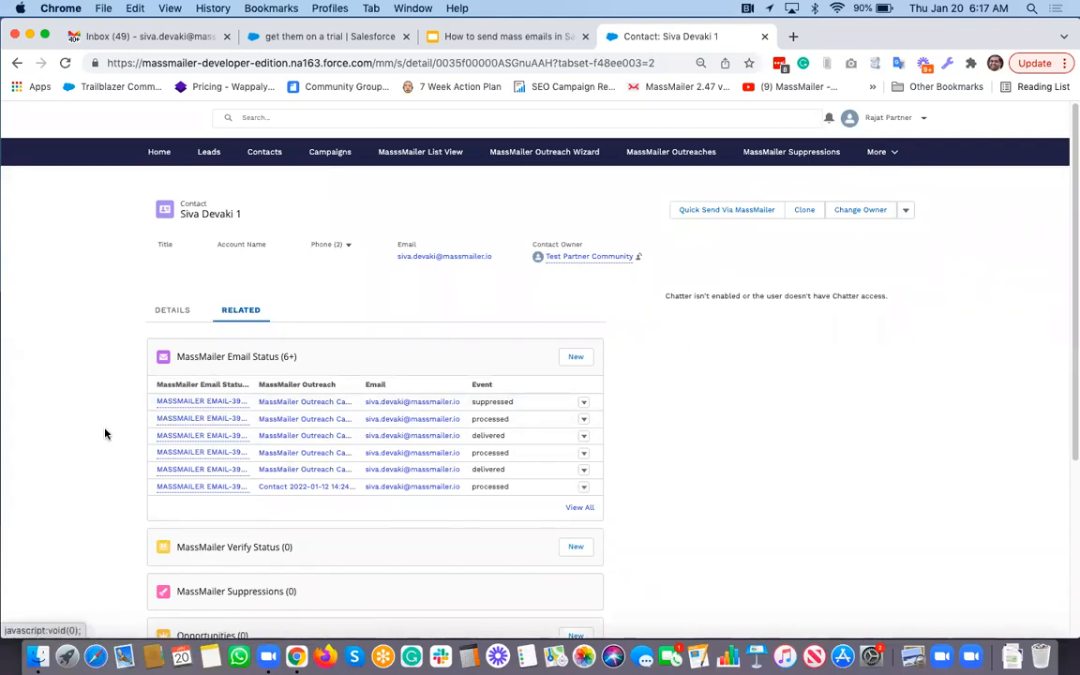
pyautogui.scroll(-3, 105, 433)
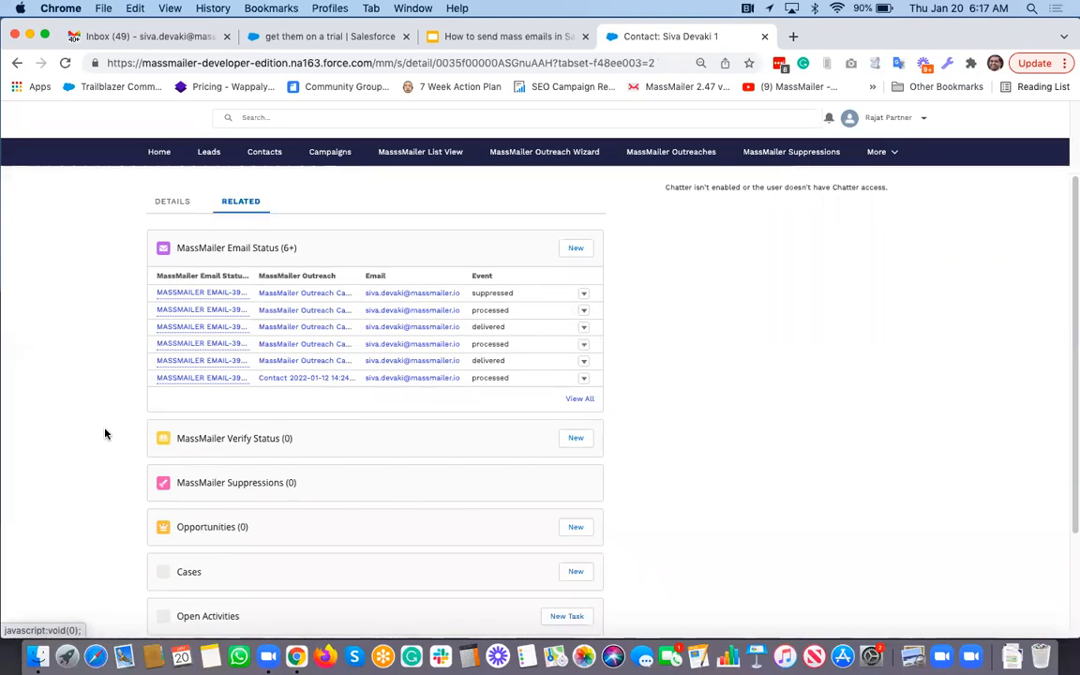
pyautogui.scroll(-3, 105, 433)
pyautogui.scroll(-2, 105, 433)
pyautogui.scroll(6, 105, 433)
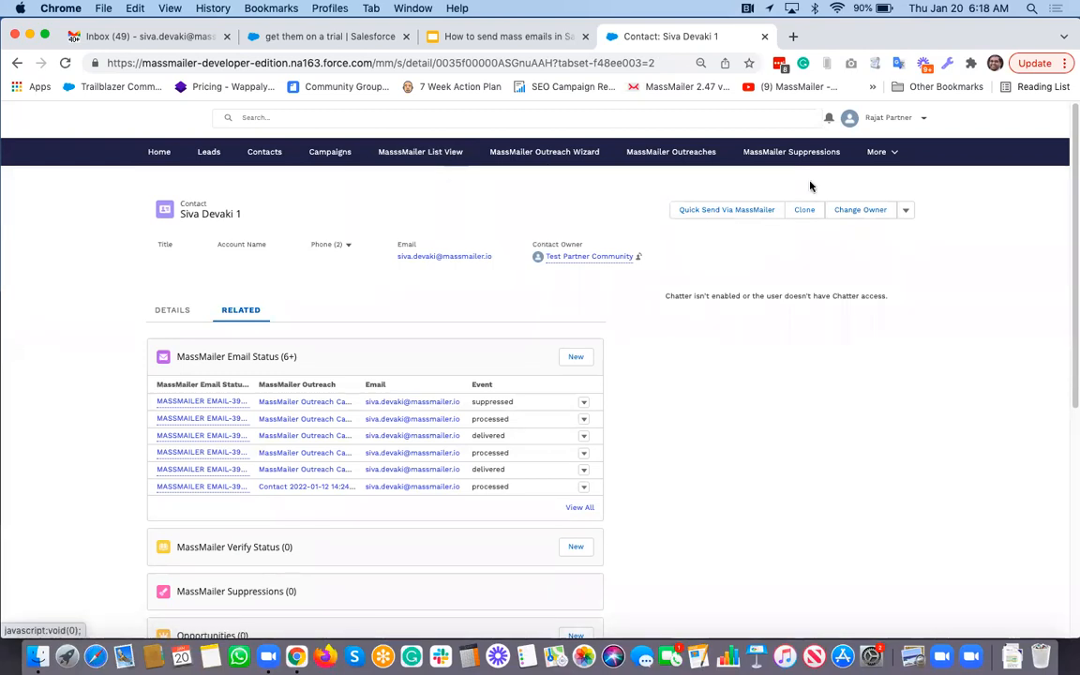
# View the remaining MassMailer navigation entries and open the MassMailer Outreaches list.
pyautogui.click(881, 151)
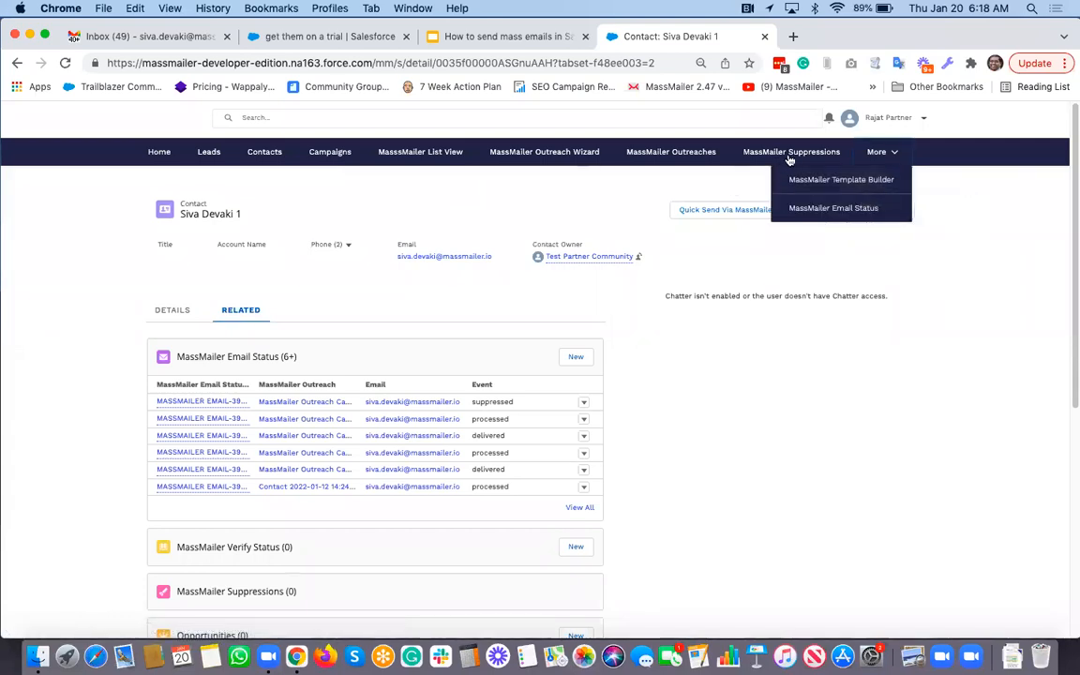
pyautogui.click(790, 155)
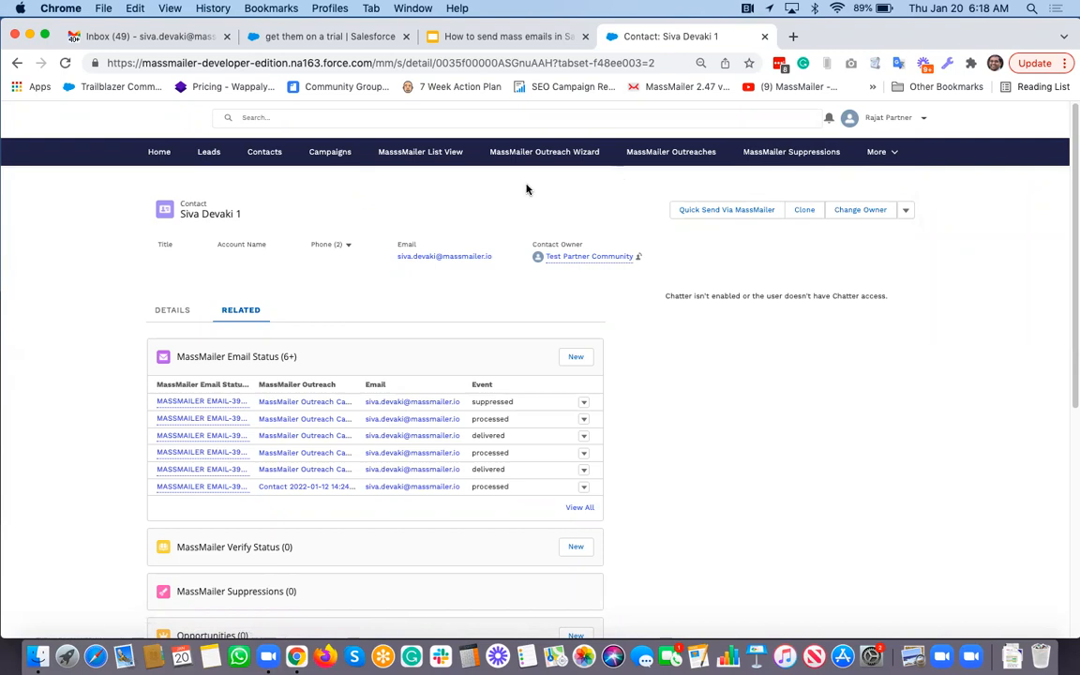
pyautogui.click(672, 151)
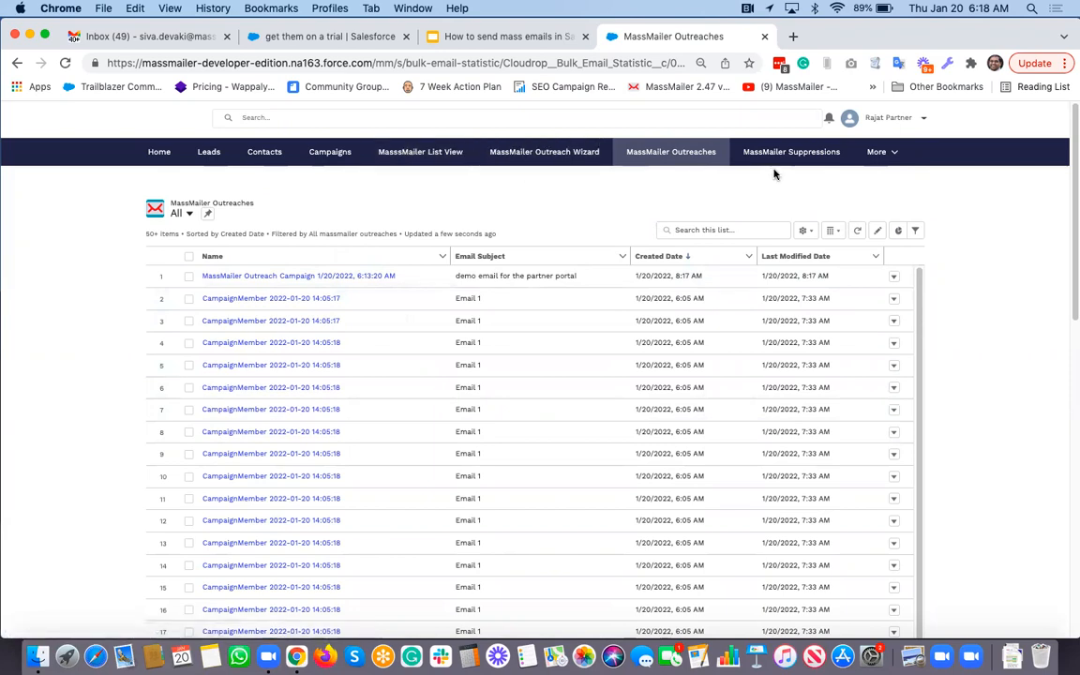
# Open the MassMailer Template Builder and examine its template information, merge field and HTML editor sections.
pyautogui.click(895, 160)
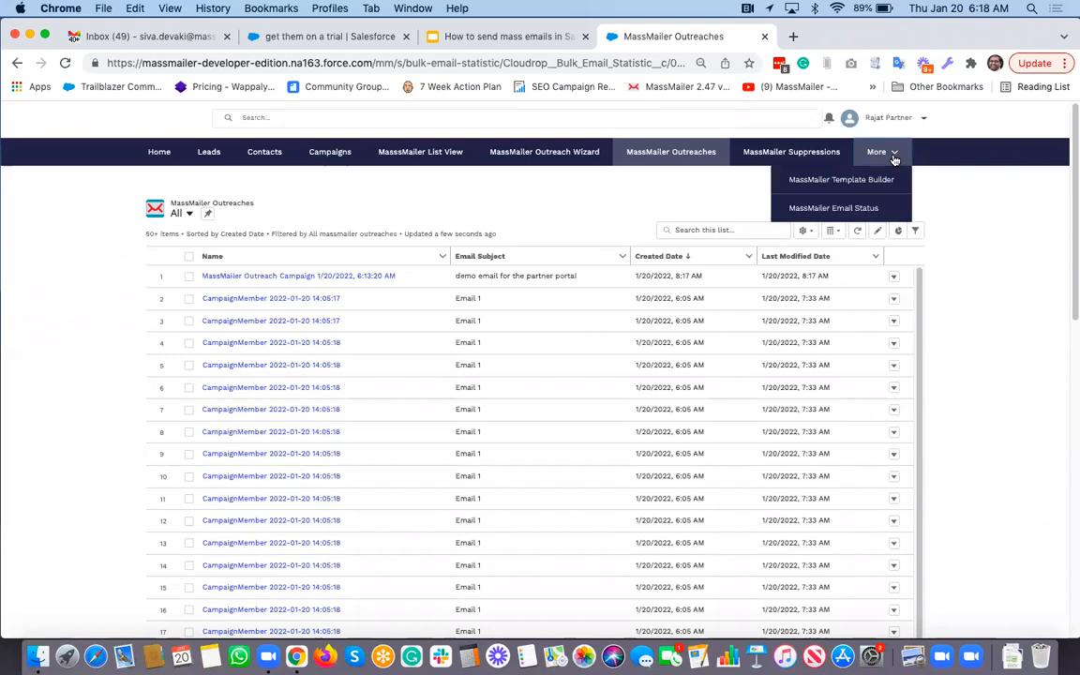
pyautogui.click(870, 179)
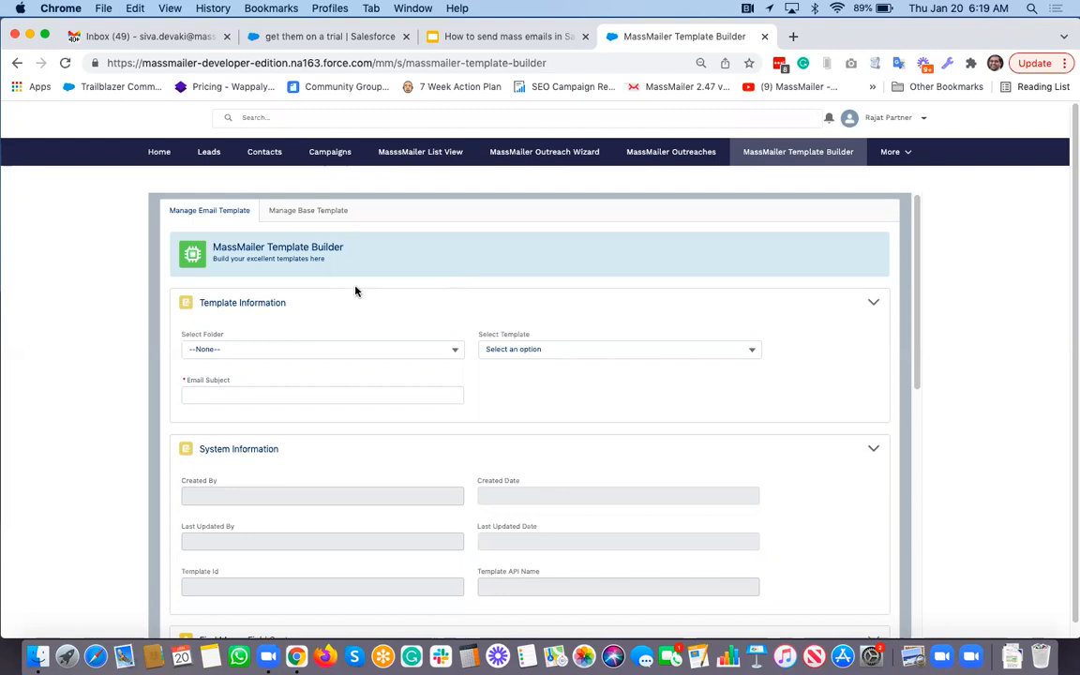
pyautogui.scroll(-10, 356, 291)
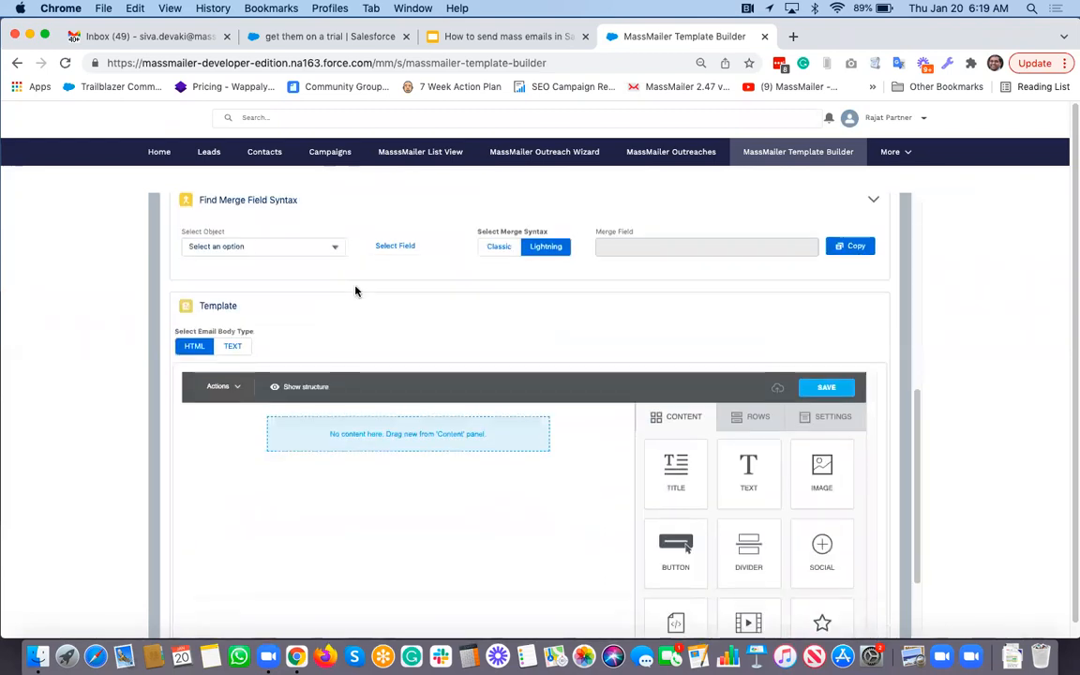
pyautogui.scroll(10, 355, 291)
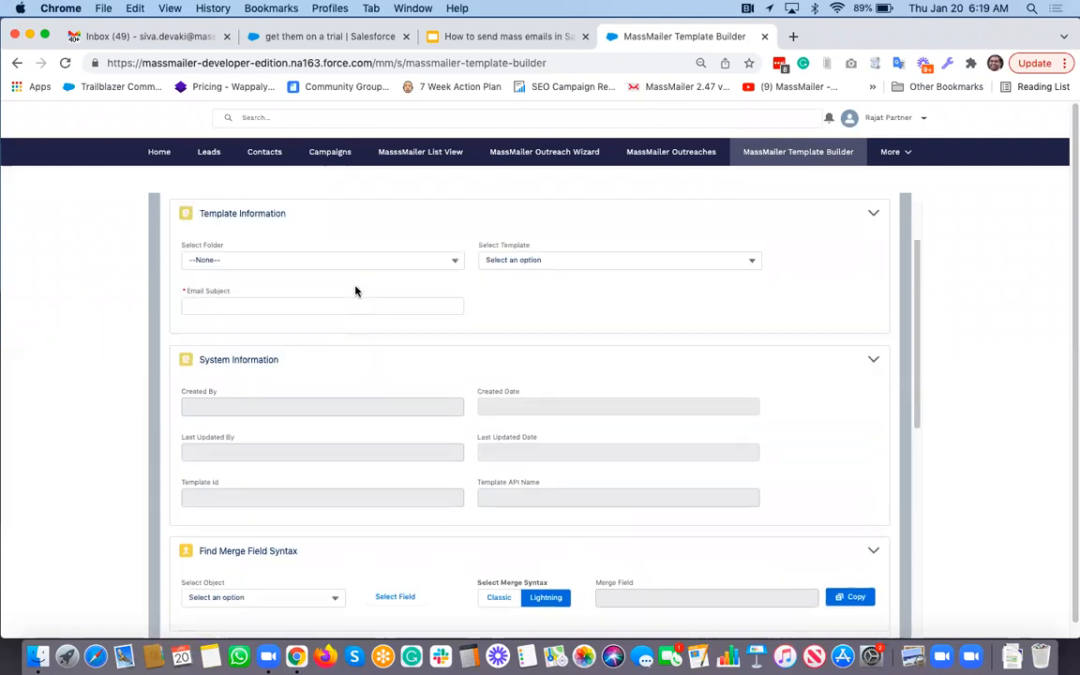
pyautogui.scroll(2, 355, 291)
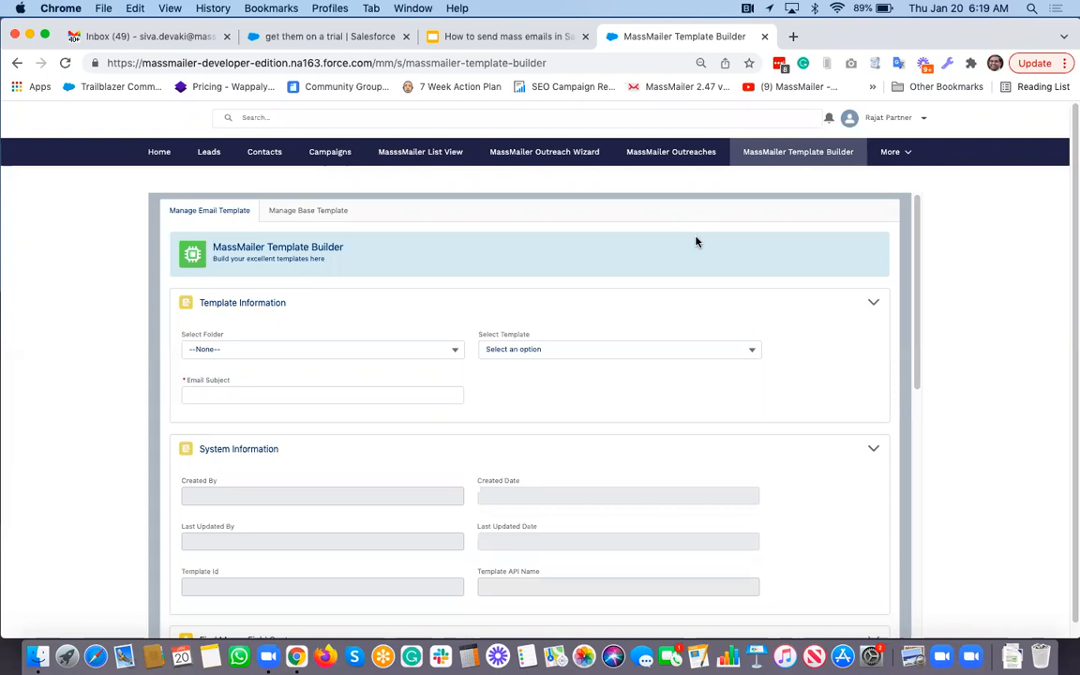
# Log out of the partner community account.
pyautogui.click(916, 120)
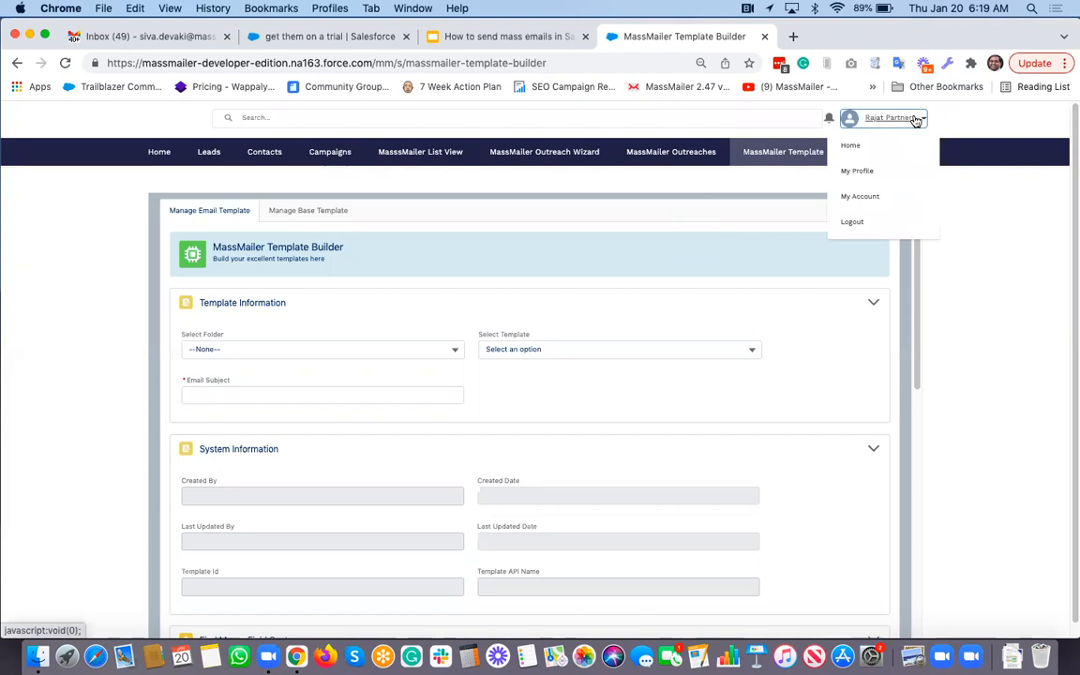
pyautogui.click(850, 222)
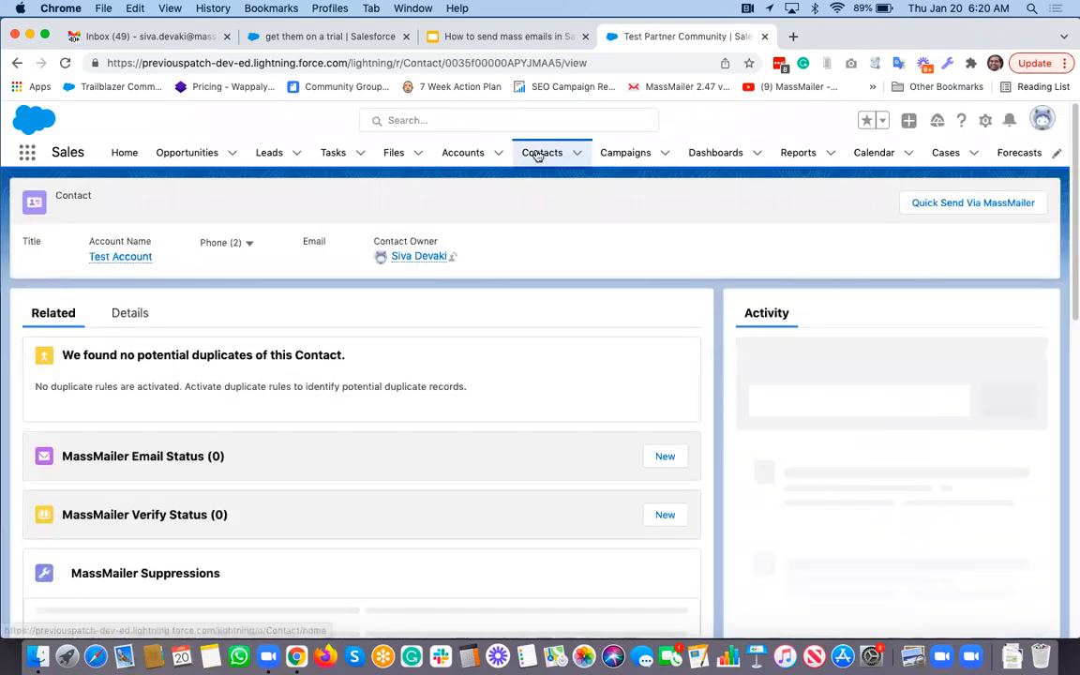
# Log in to Experience as the Test Customer Community contact and open the MassMailer Outreach Wizard there.
pyautogui.click(537, 152)
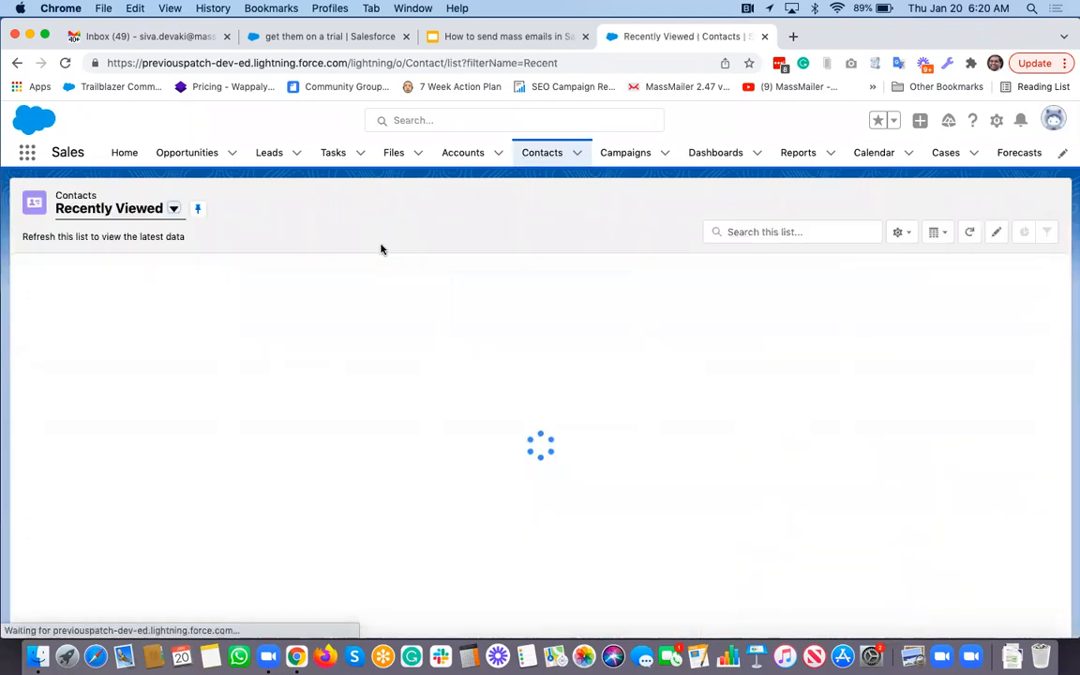
pyautogui.click(154, 385)
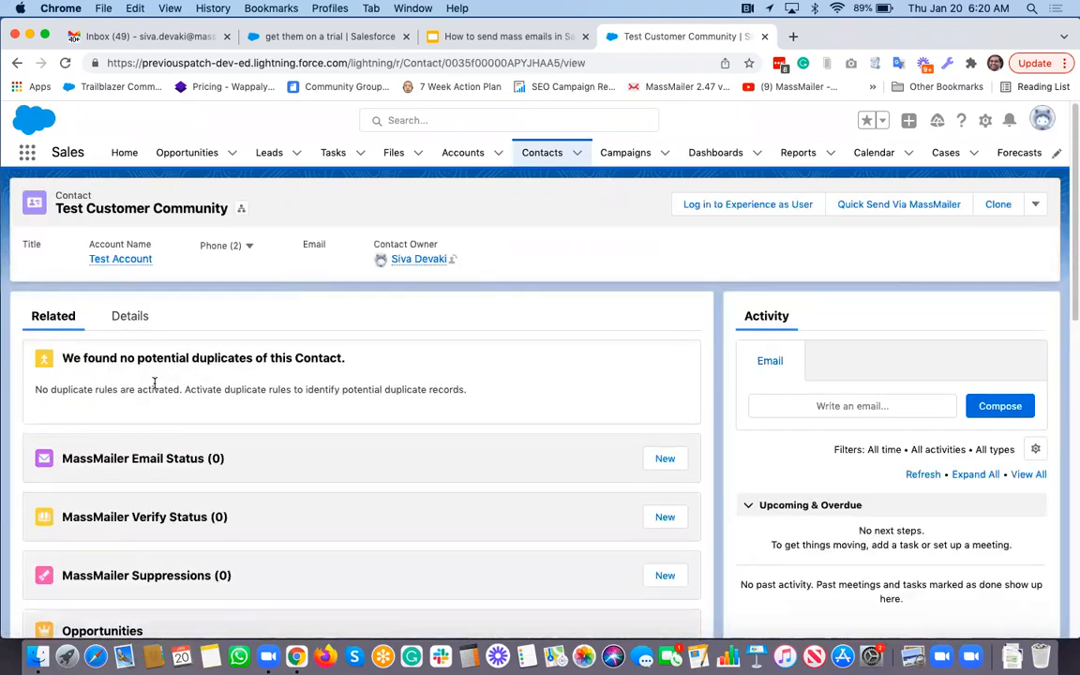
pyautogui.click(737, 208)
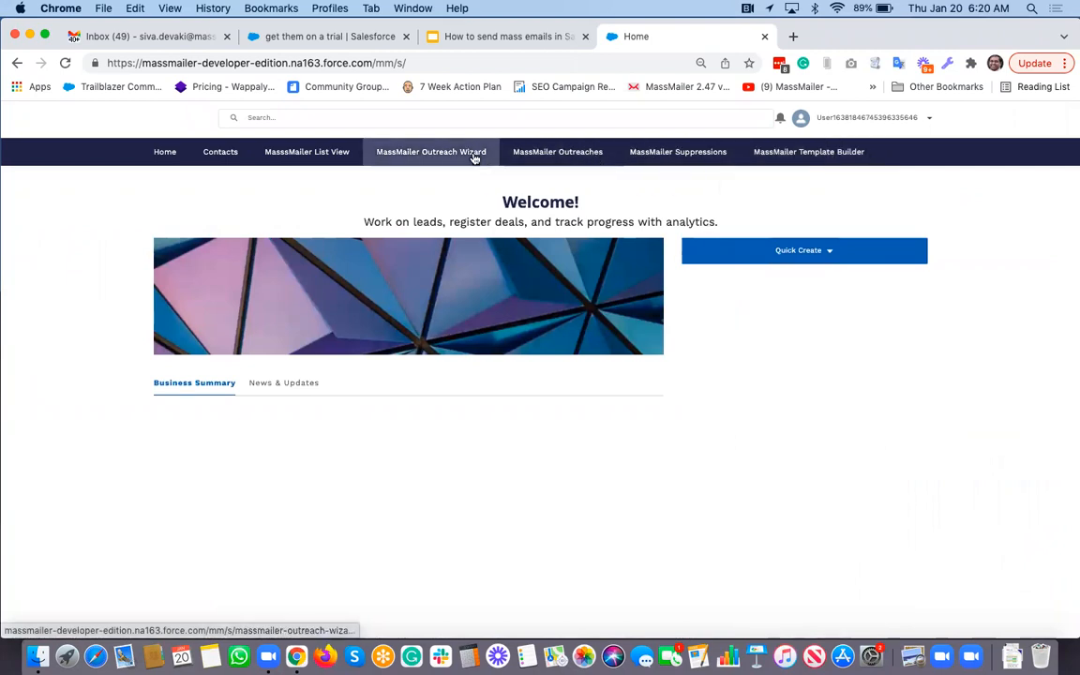
pyautogui.click(419, 152)
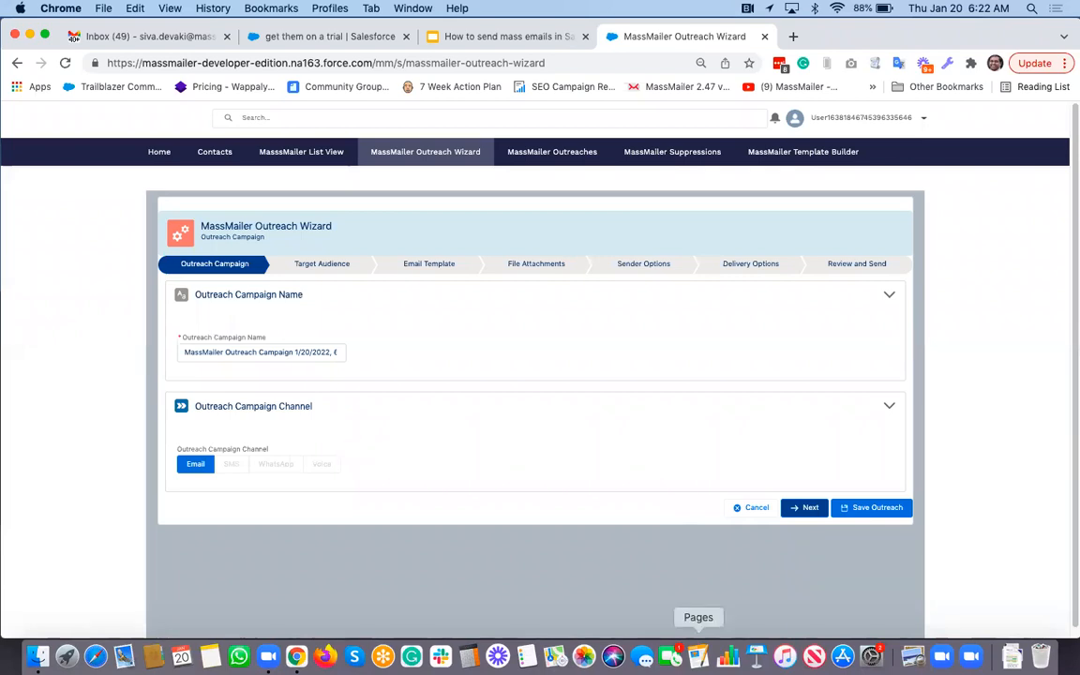
# Switch to the Google Slides presentation and show the "We are here to help!" slide.
pyautogui.click(539, 38)
pyautogui.press('Down')
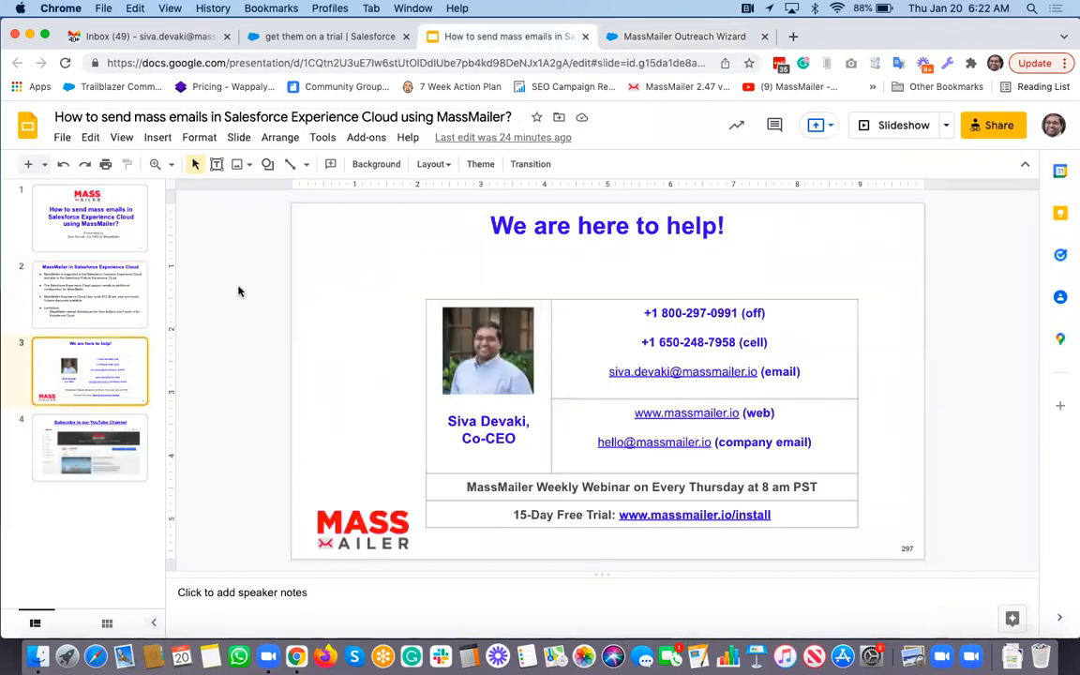